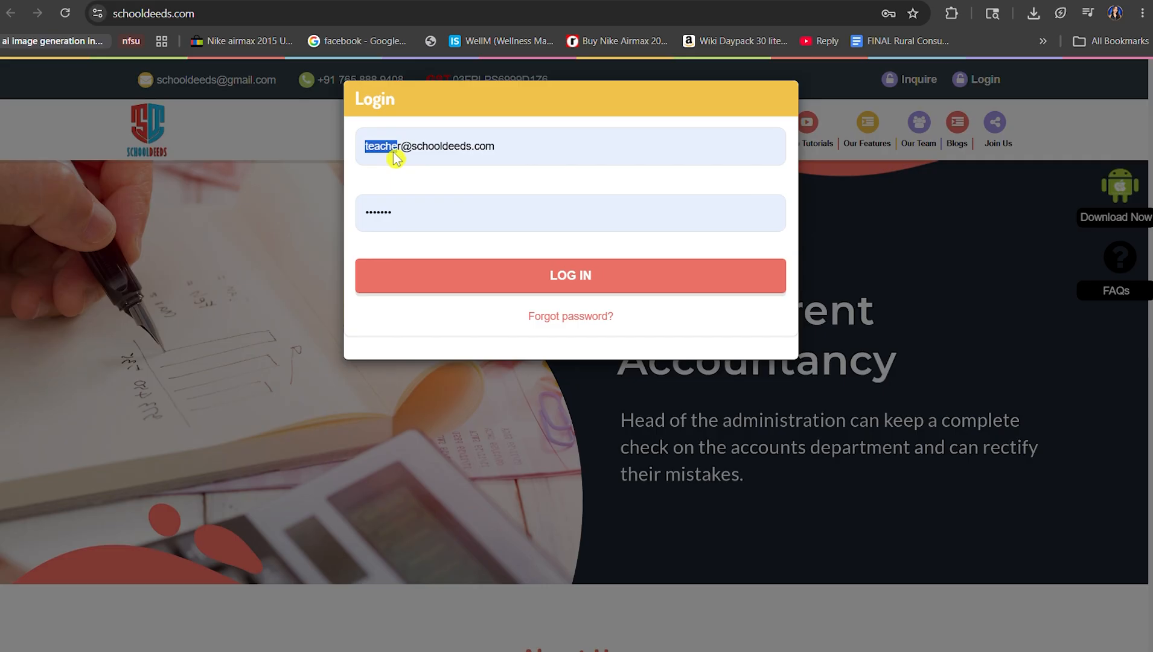
# - Switch the login e-mail from the teacher account to the demo account and log in to the school portal
pyautogui.press('BackSpace')
pyautogui.write('demo')
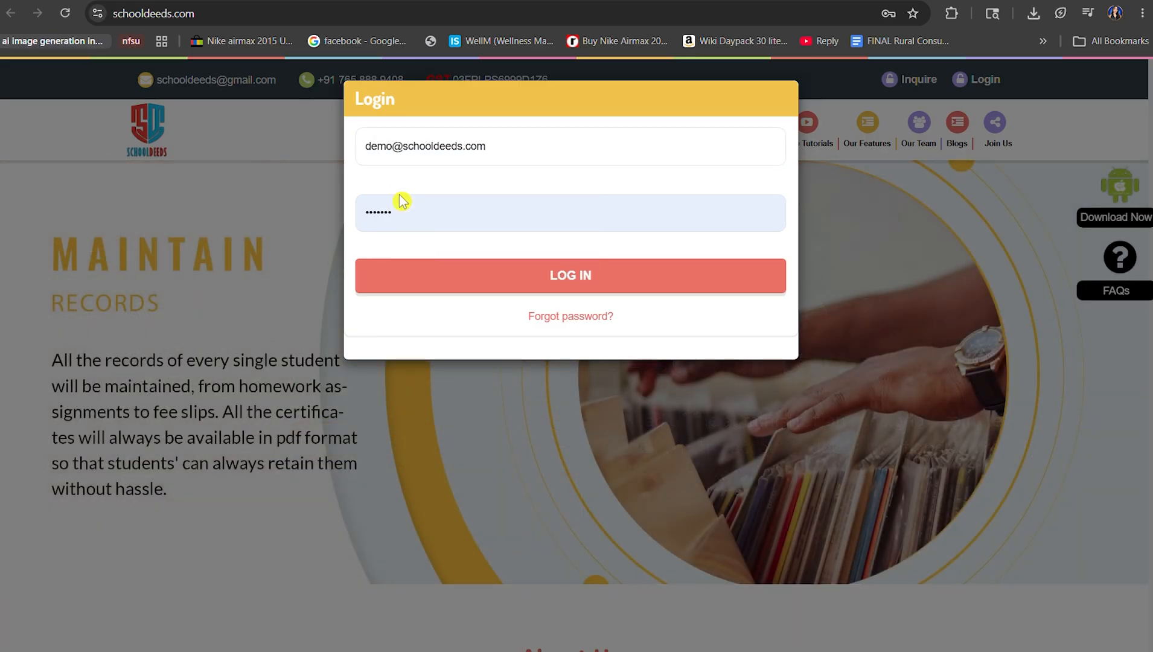
pyautogui.click(532, 279)
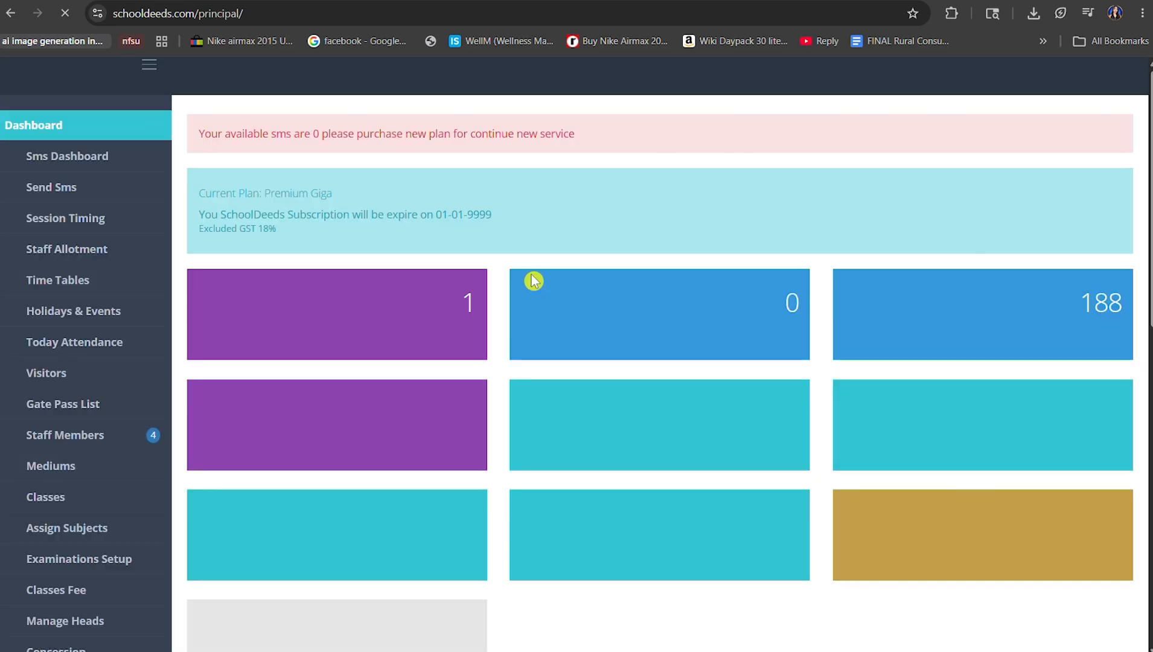
# - Look over the principal dashboard and open the Showcase page
pyautogui.scroll(-10, 628, 394)
pyautogui.scroll(5, 345, 451)
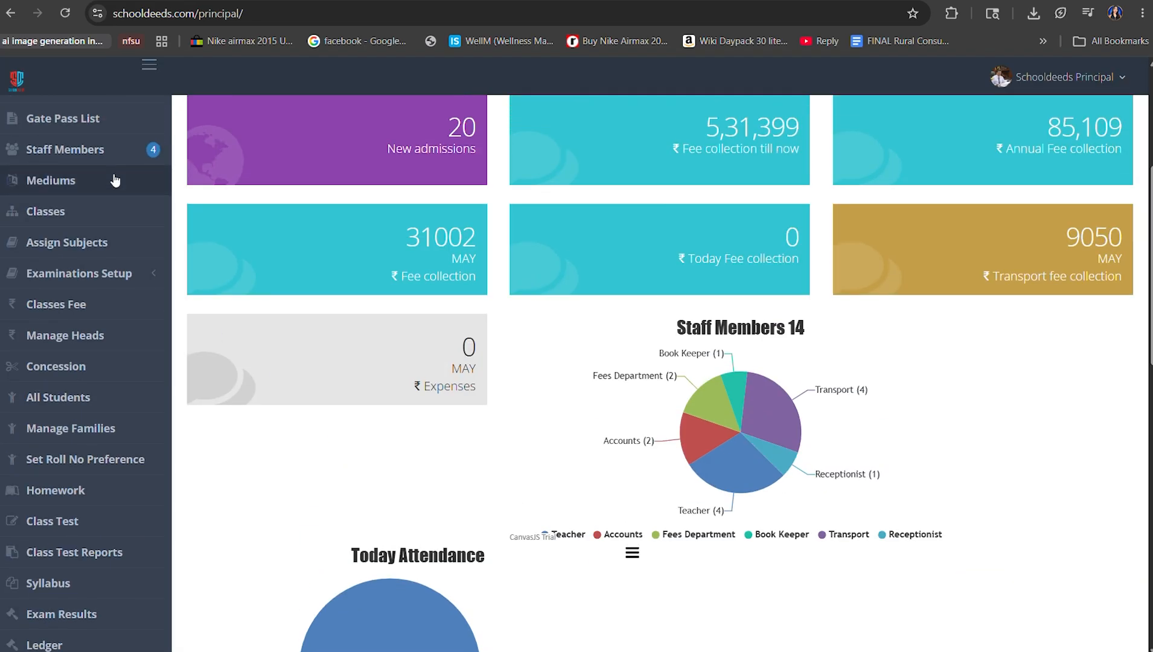
pyautogui.scroll(-4, 106, 622)
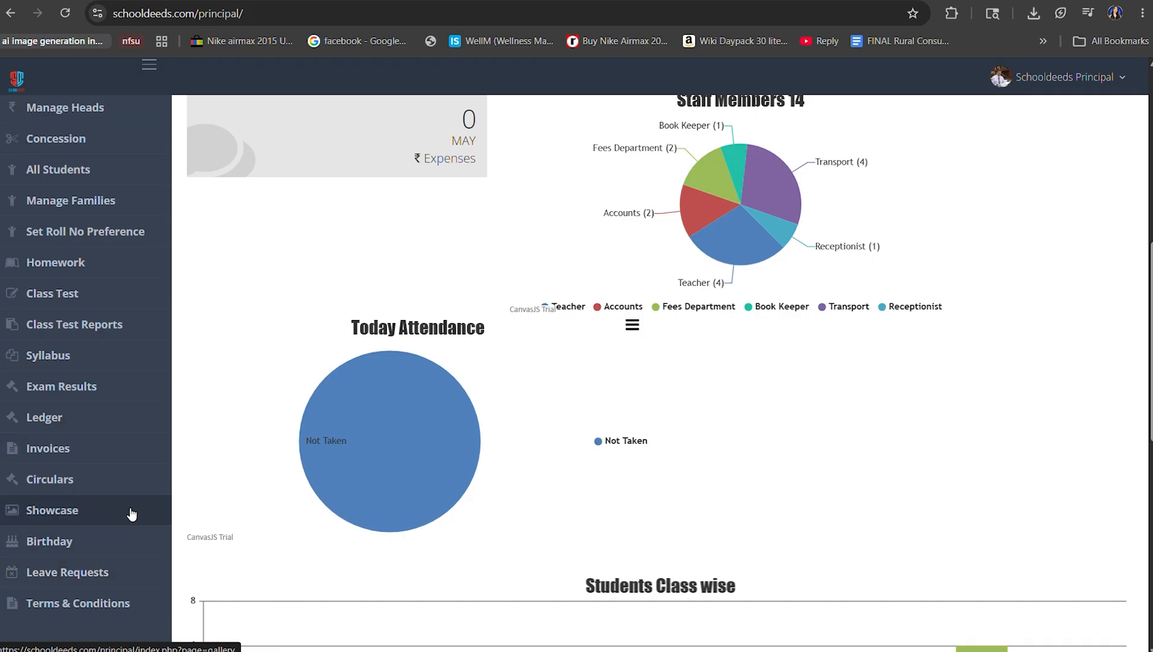
pyautogui.click(132, 513)
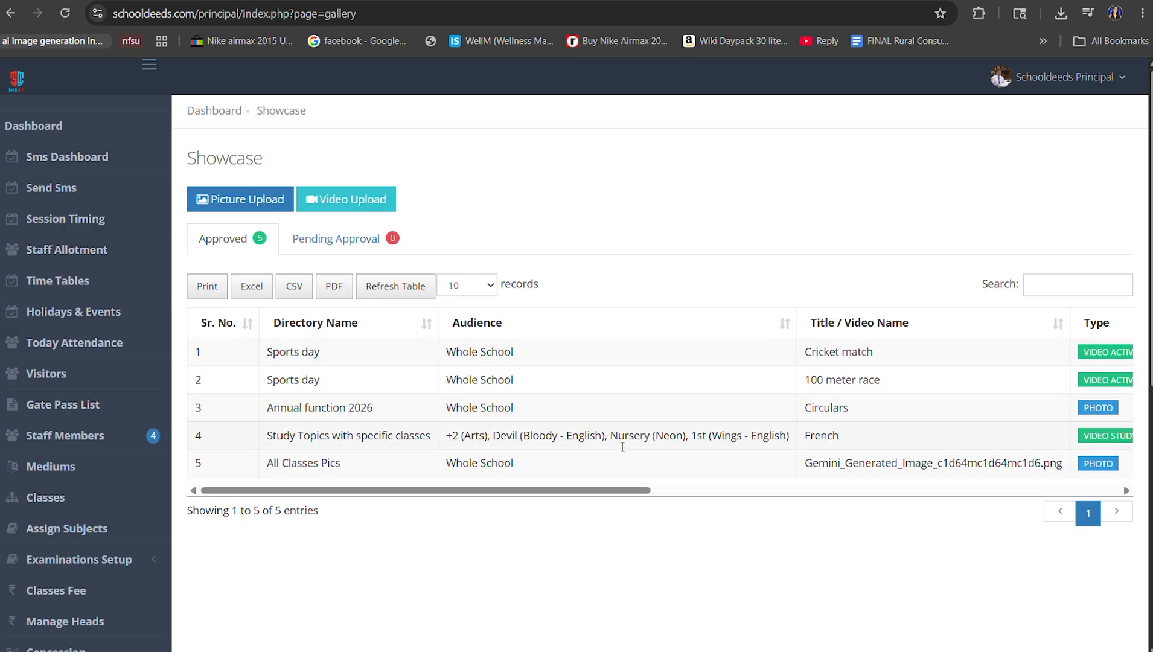
pyautogui.moveTo(572, 495); pyautogui.dragTo(430, 548)
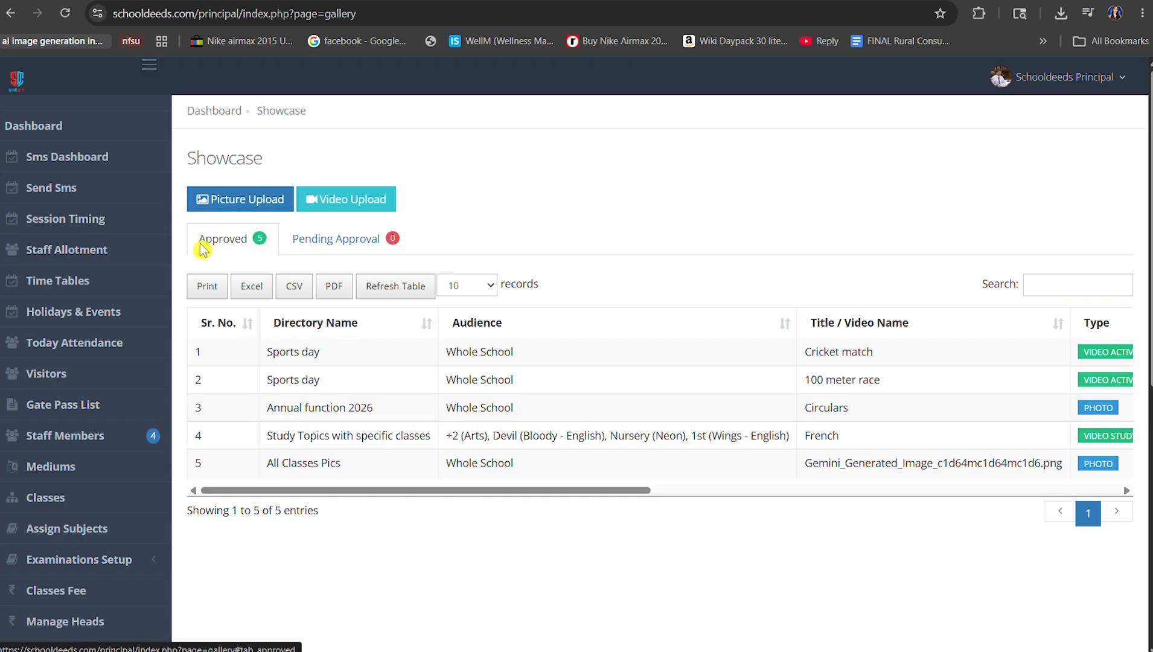
pyautogui.moveTo(202, 247); pyautogui.dragTo(239, 243)
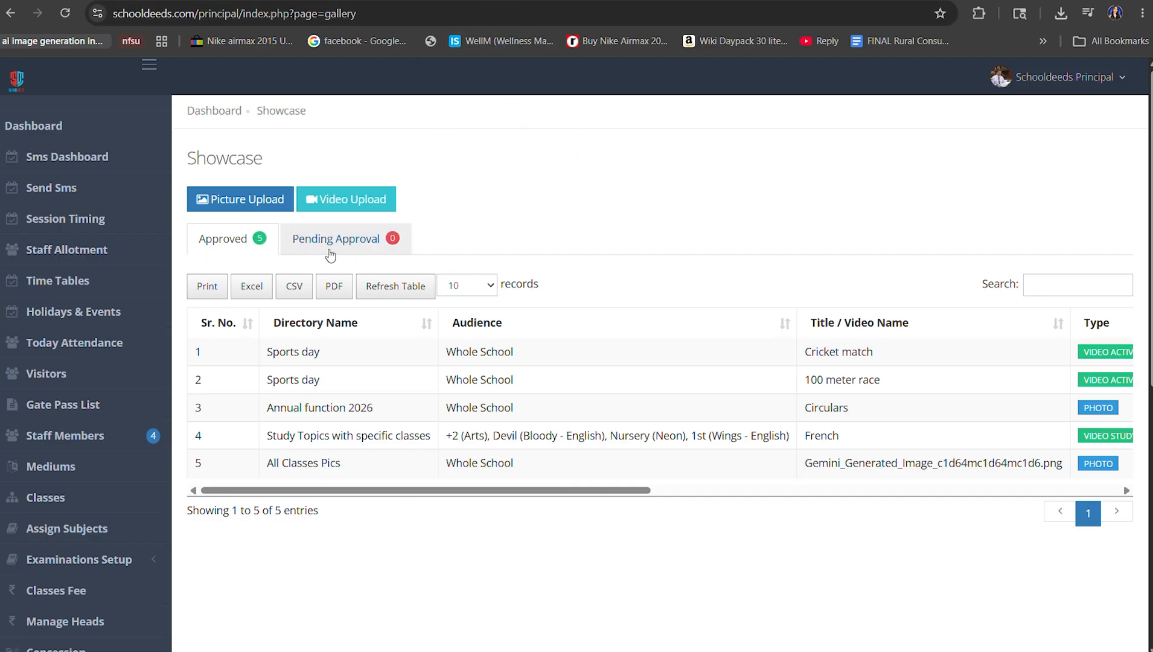
# - Start a picture upload for the Whole School audience with a new directory named "Annual Function 2026"
pyautogui.click(239, 202)
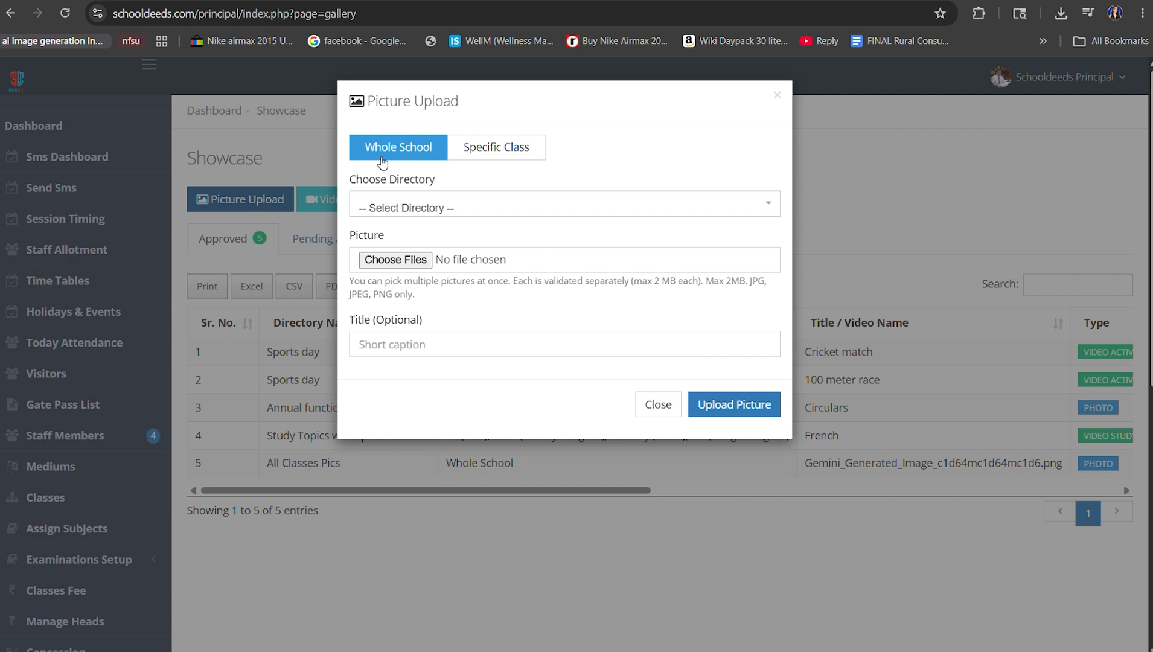
pyautogui.click(462, 152)
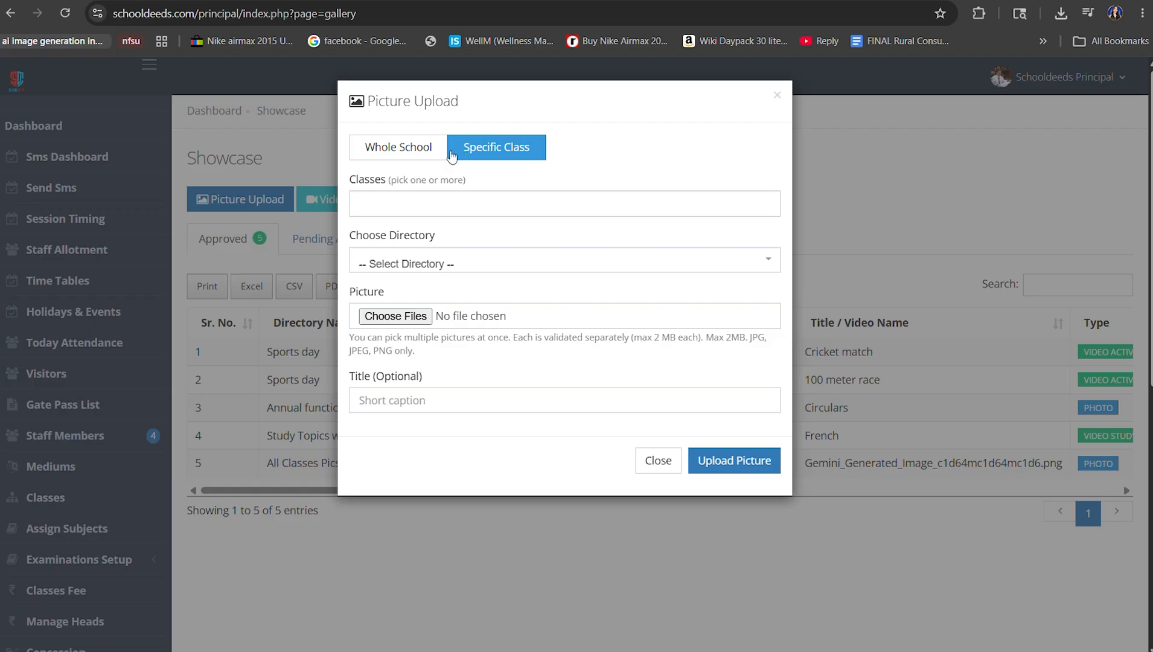
pyautogui.click(417, 150)
pyautogui.click(450, 210)
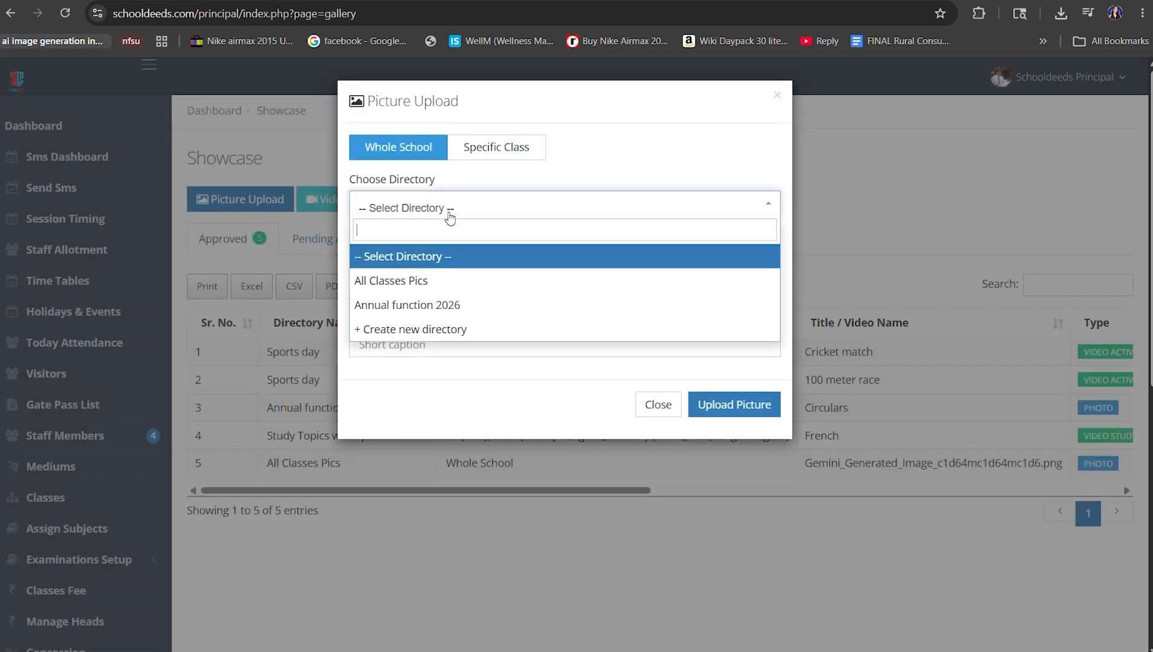
pyautogui.click(476, 326)
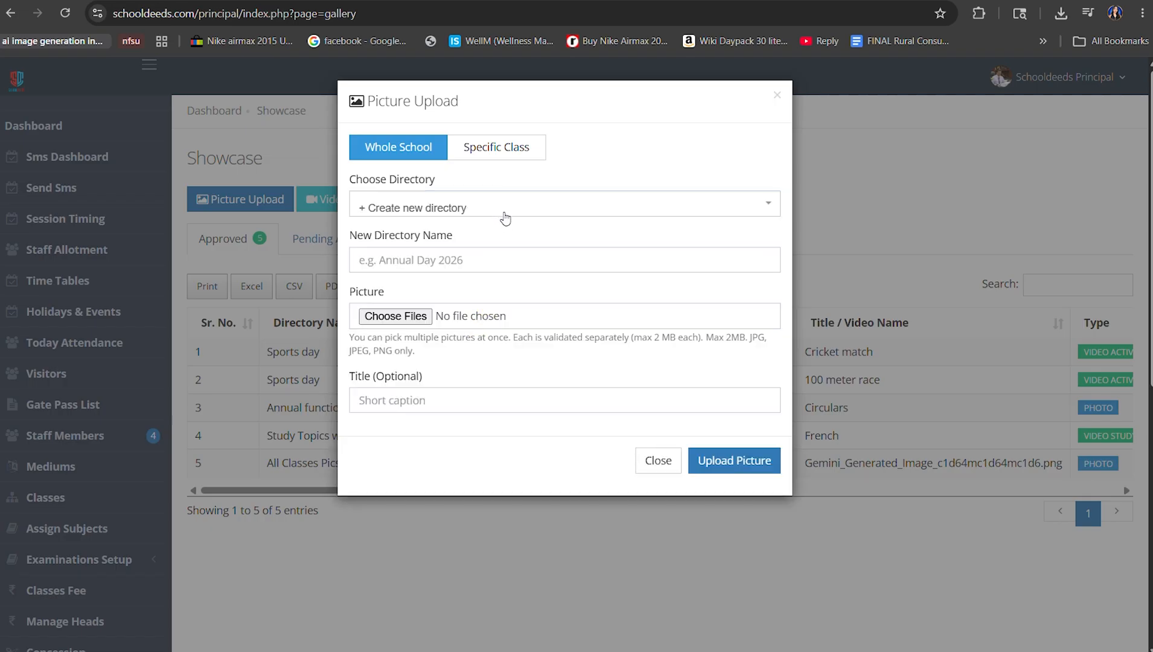
pyautogui.click(502, 253)
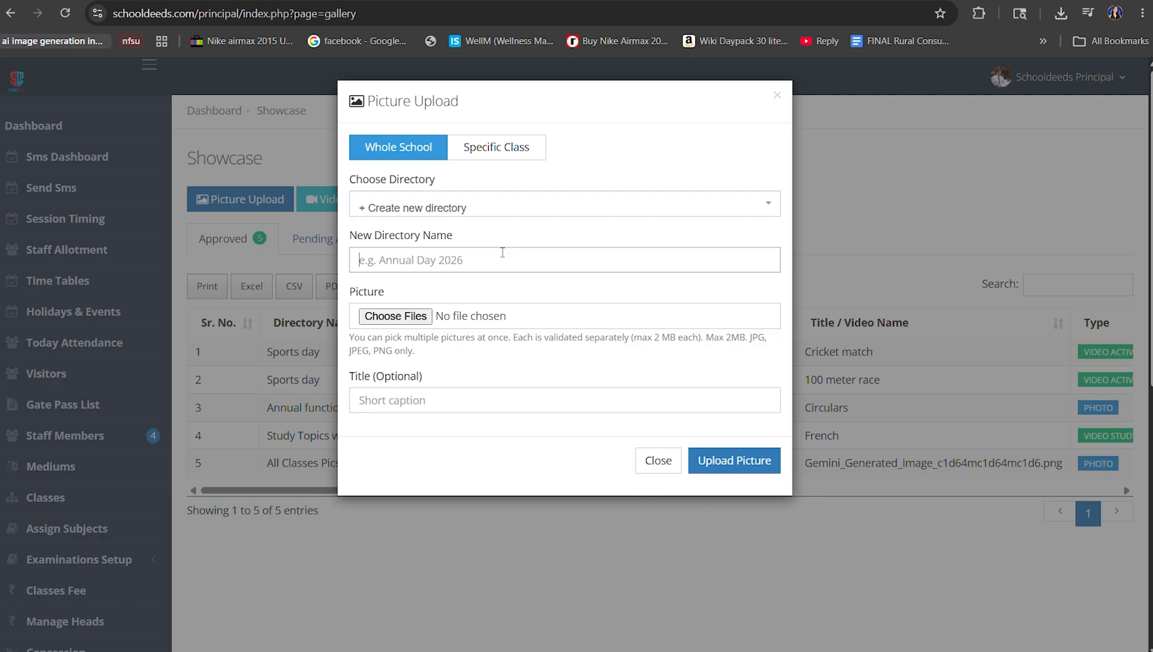
pyautogui.write('Annual F')
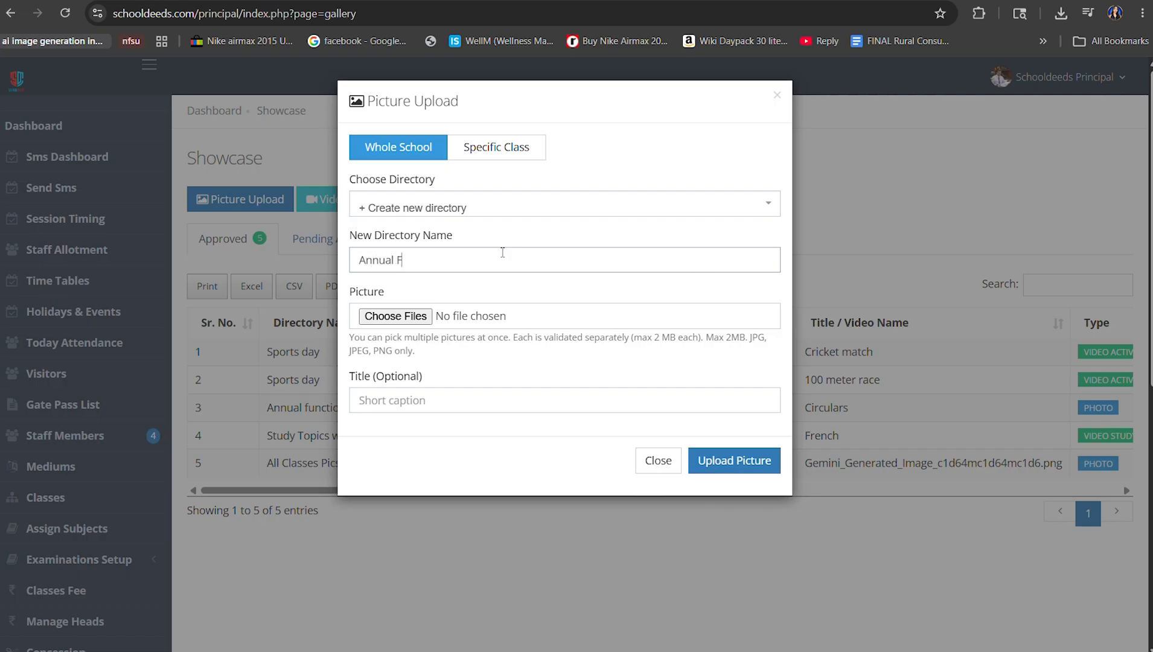
pyautogui.write('unction 2026')
# - Attach the pictures ganesh chaturthi.jpg and rabindra jayanti.jpg from the Downloads folder to the upload
pyautogui.click(399, 318)
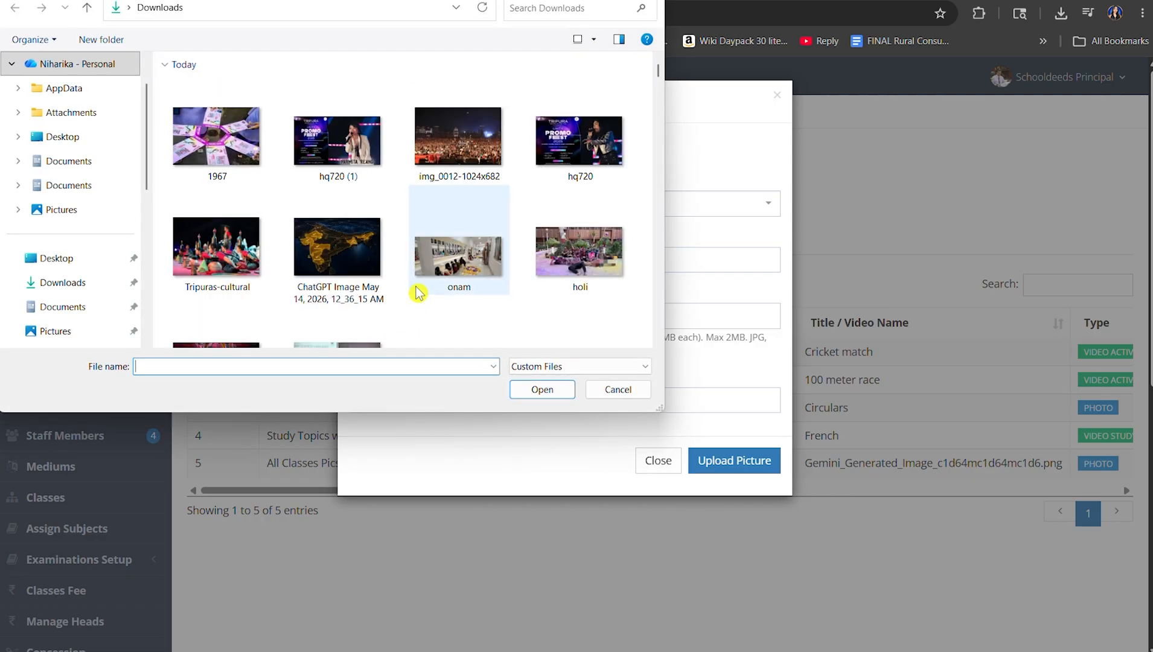
pyautogui.scroll(-8, 423, 260)
pyautogui.scroll(2, 392, 236)
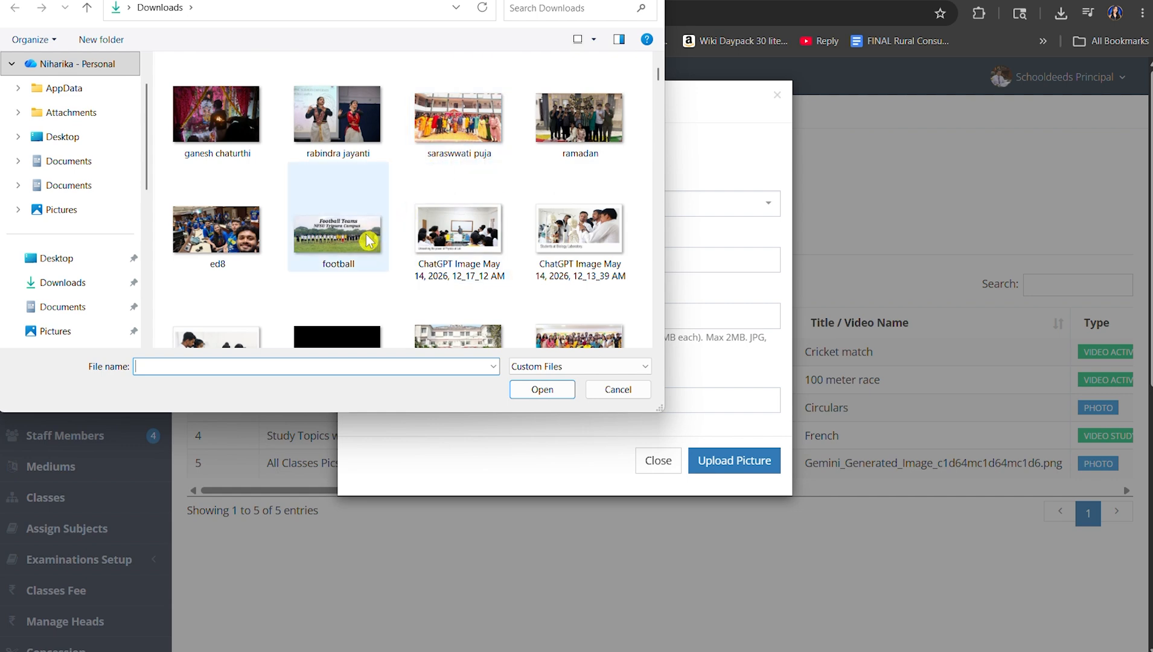
pyautogui.click(216, 114)
pyautogui.keyDown('ctrl'); pyautogui.click(337, 115); pyautogui.keyUp('ctrl')
pyautogui.click(542, 389)
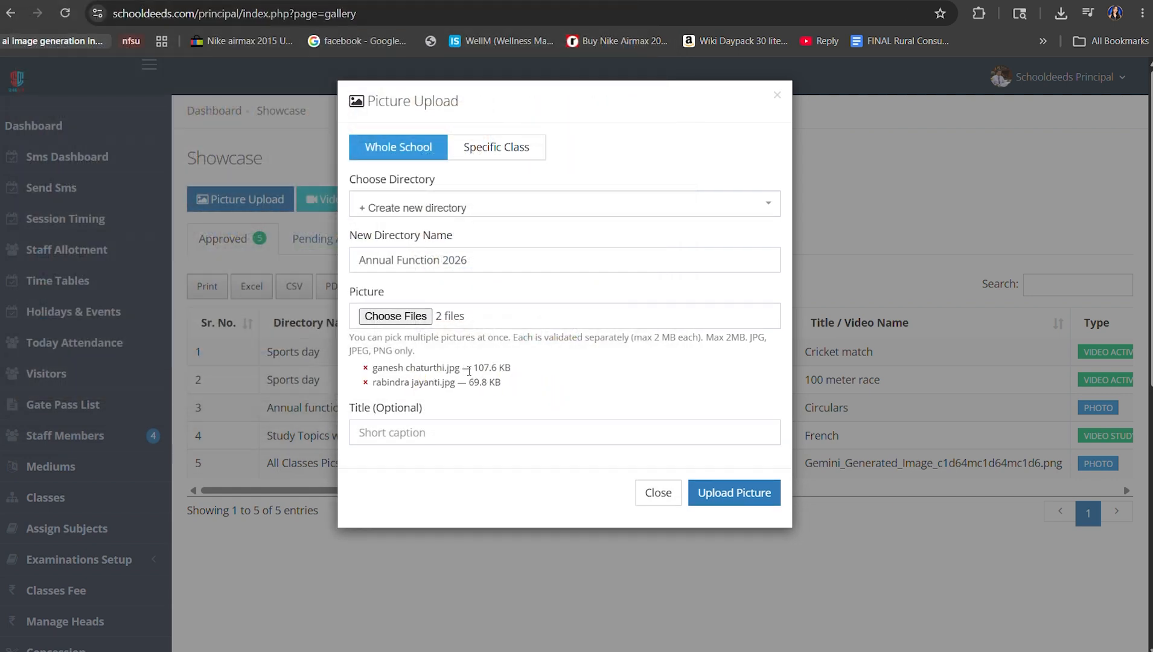
# - Try to attach the picture NFSU QNA 2 Thumbnail 2.png in place of the chosen files
pyautogui.moveTo(643, 338); pyautogui.dragTo(699, 340)
pyautogui.click(515, 372)
pyautogui.click(395, 317)
pyautogui.scroll(-10, 420, 314)
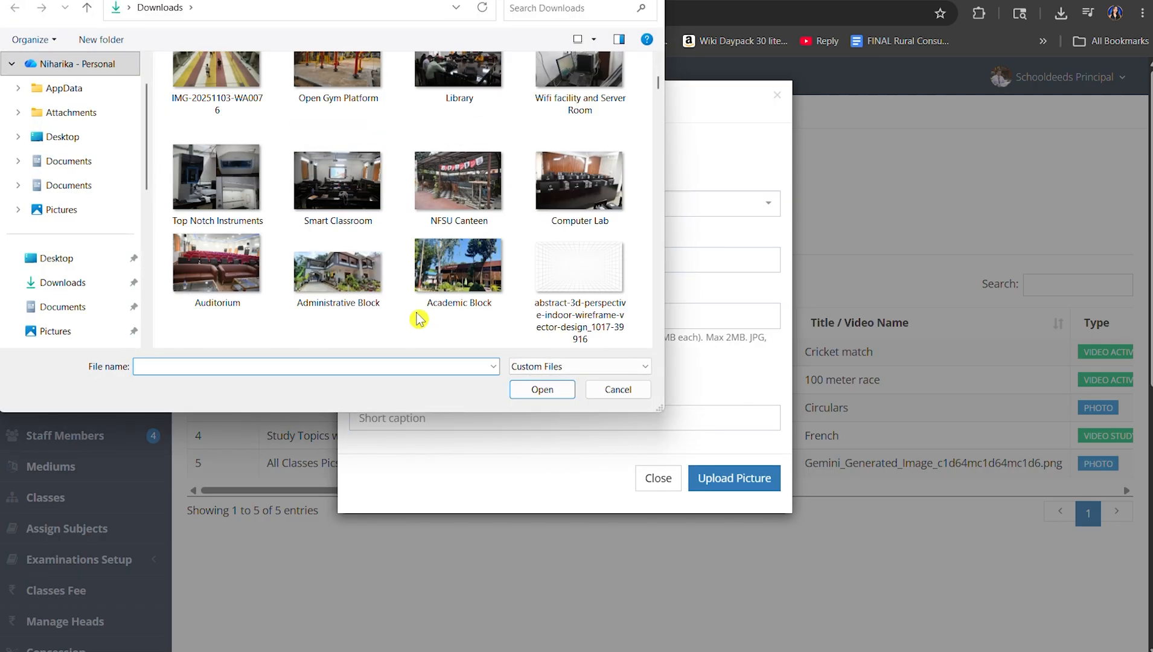
pyautogui.click(338, 169)
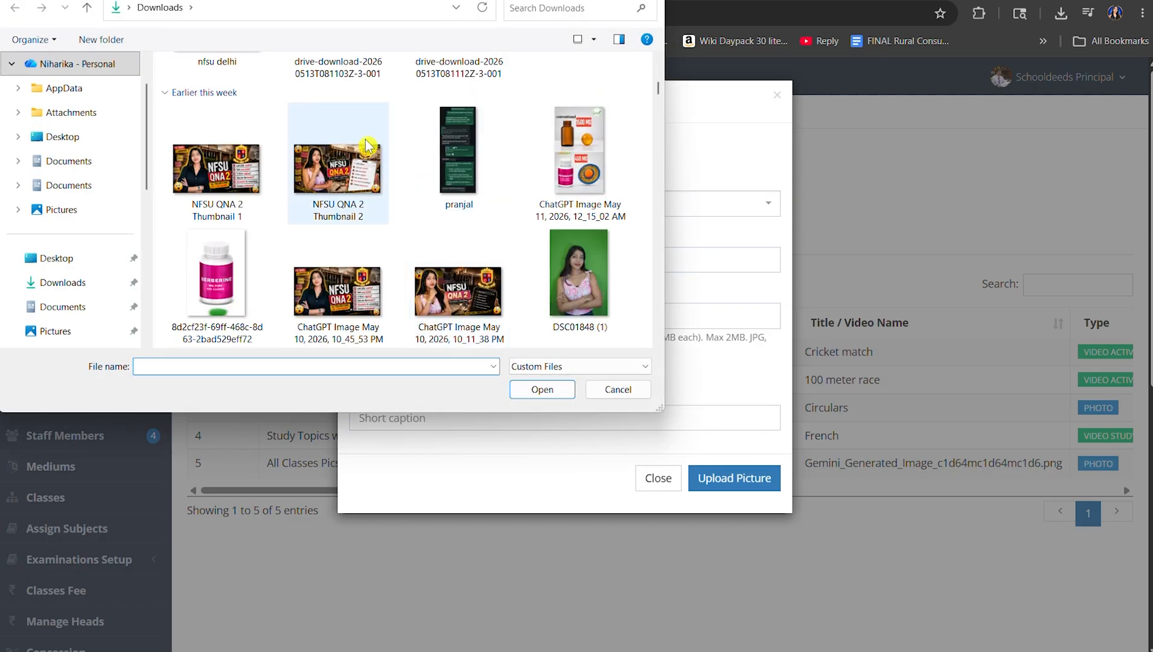
pyautogui.click(542, 390)
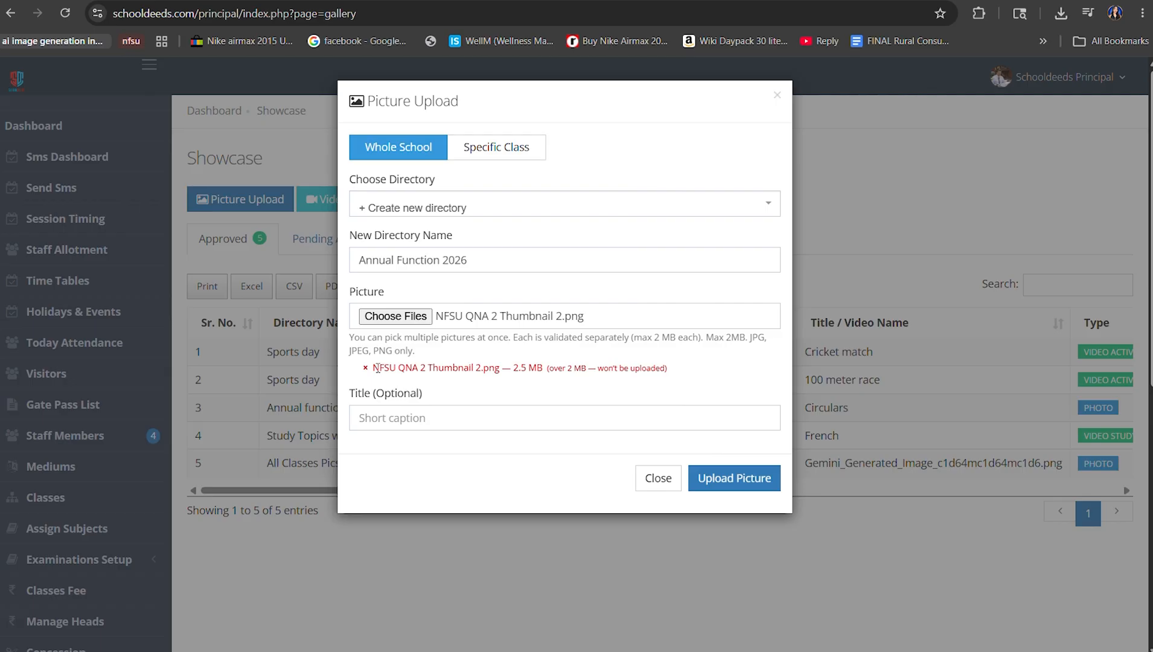
pyautogui.moveTo(377, 368); pyautogui.dragTo(661, 368)
# - Replace the attached file with the pictures rabindra jayanti.jpg and ed8.jpg
pyautogui.click(395, 316)
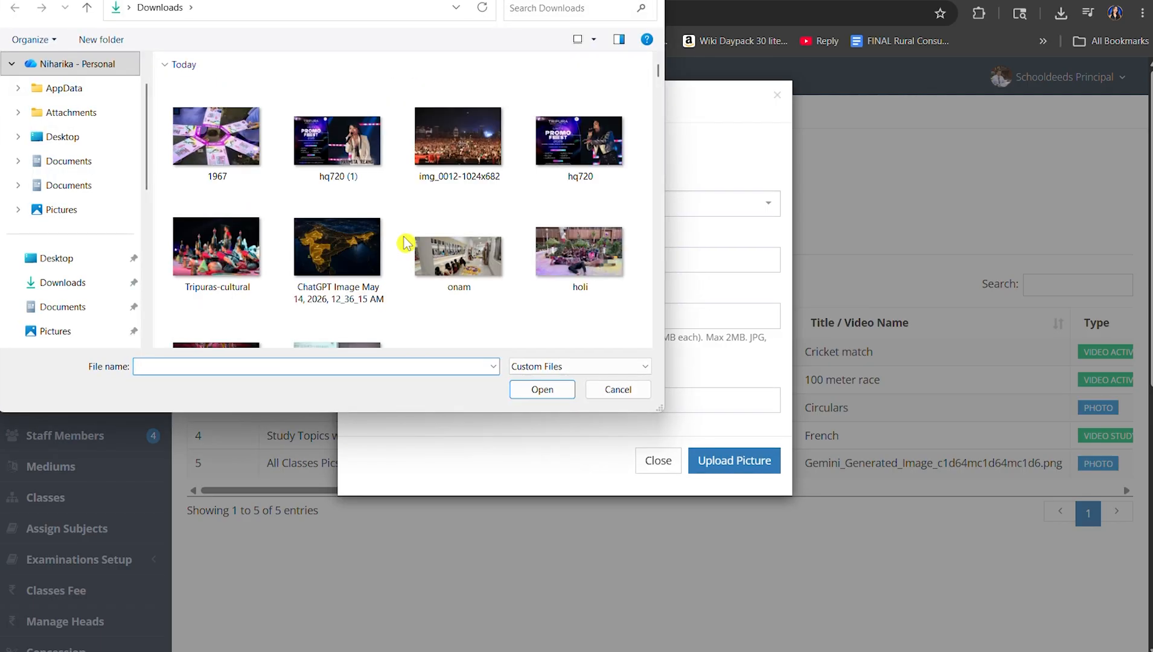
pyautogui.scroll(-5, 407, 239)
pyautogui.click(392, 212)
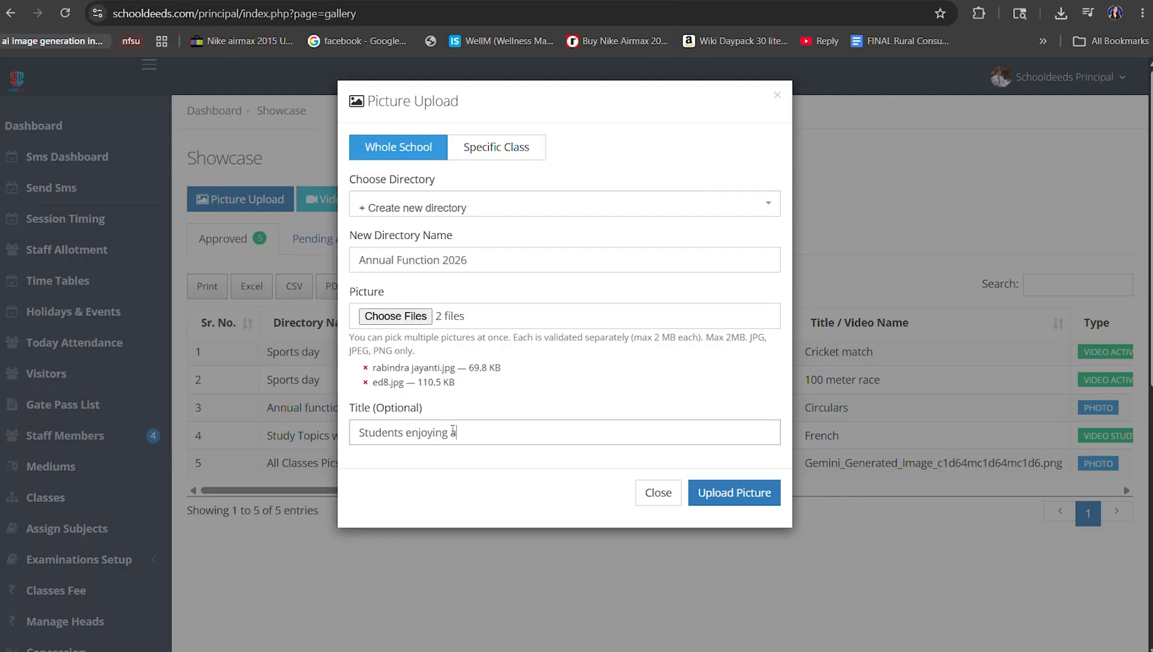
# - Title the pictures "Students enjoying at the Annual school day" and upload them
pyautogui.write('t the Annual school day')
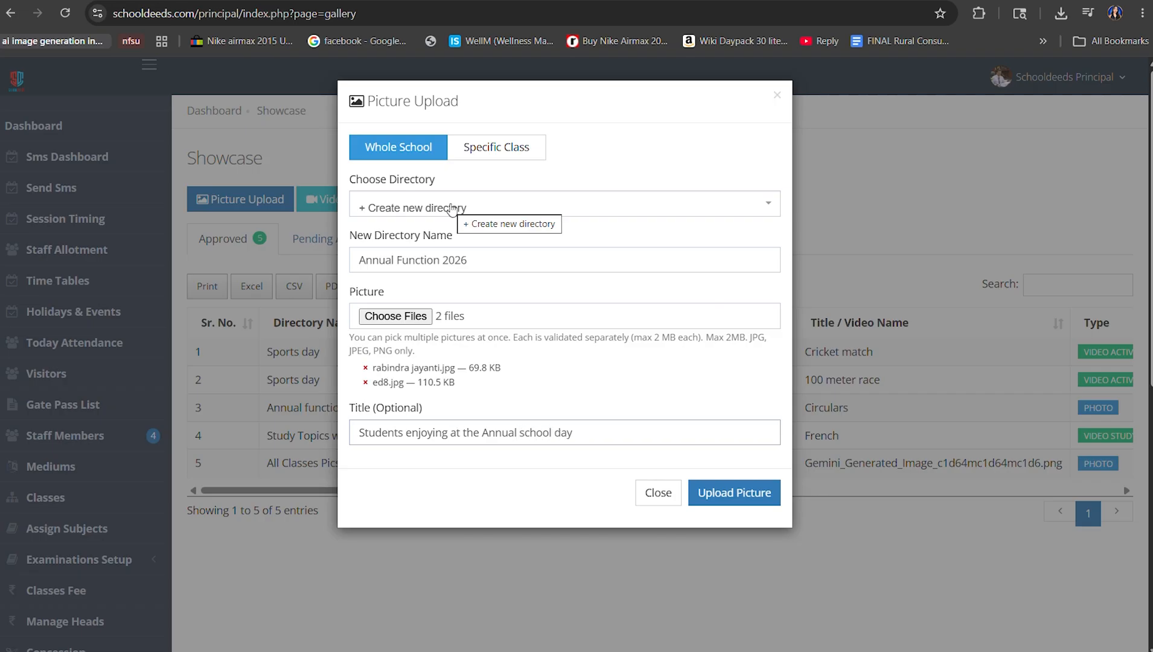
pyautogui.click(747, 498)
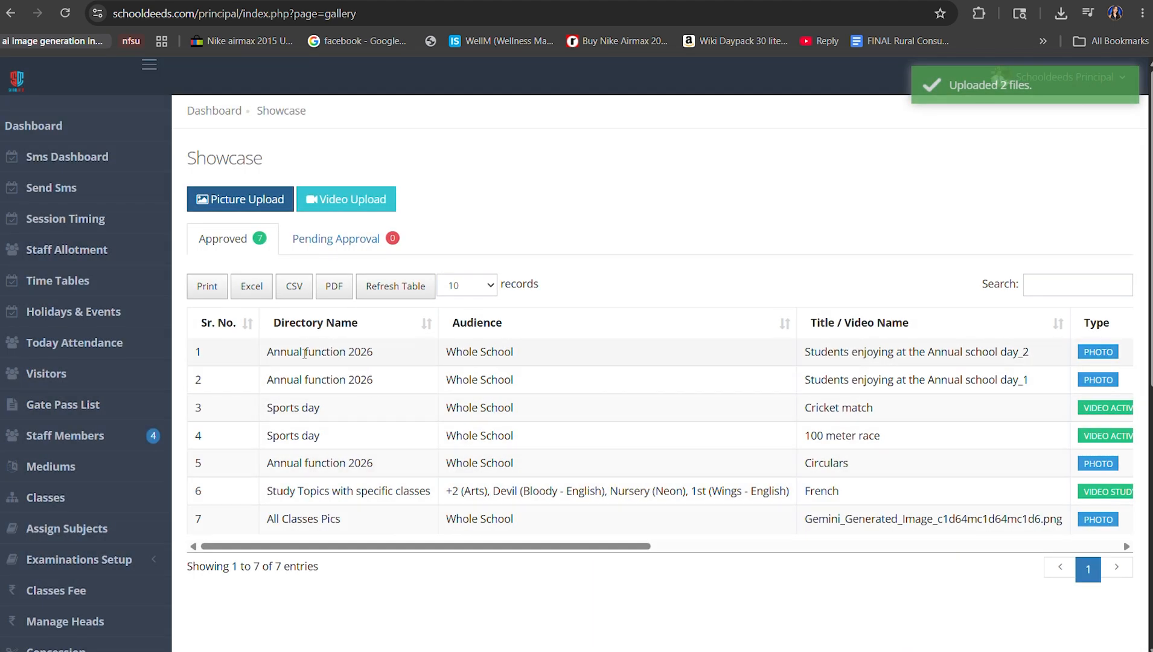
# - Preview the uploaded picture "Students enjoying at the Annual school day_1" from the approved list, then close it
pyautogui.moveTo(274, 351); pyautogui.dragTo(394, 357)
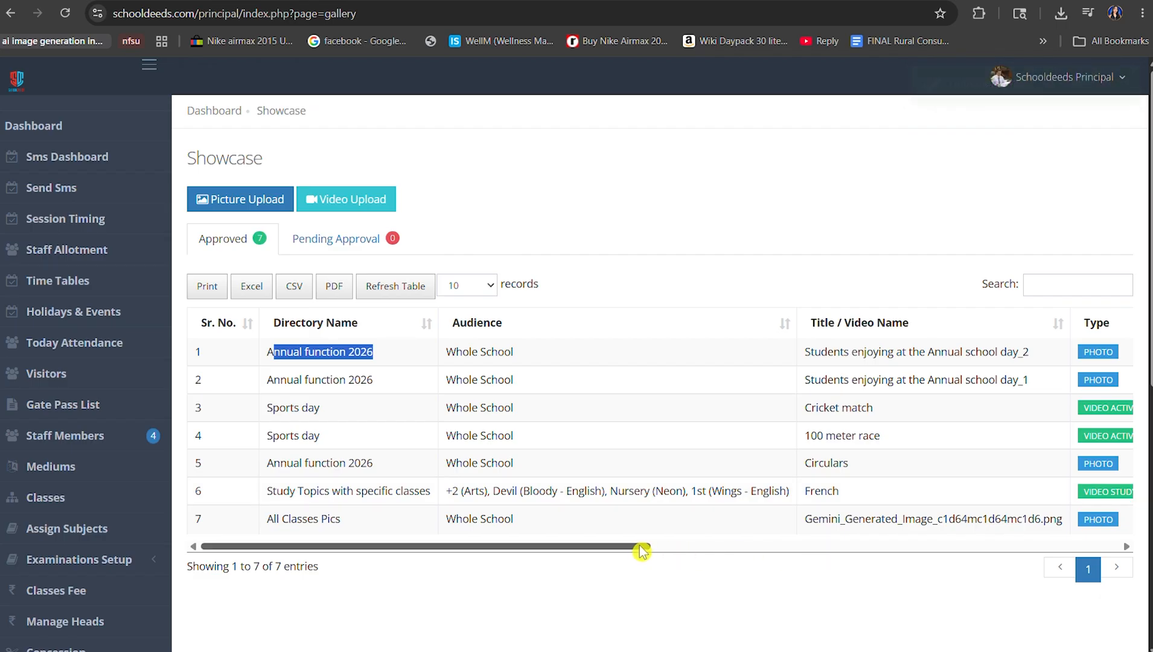
pyautogui.moveTo(646, 546); pyautogui.dragTo(1083, 521)
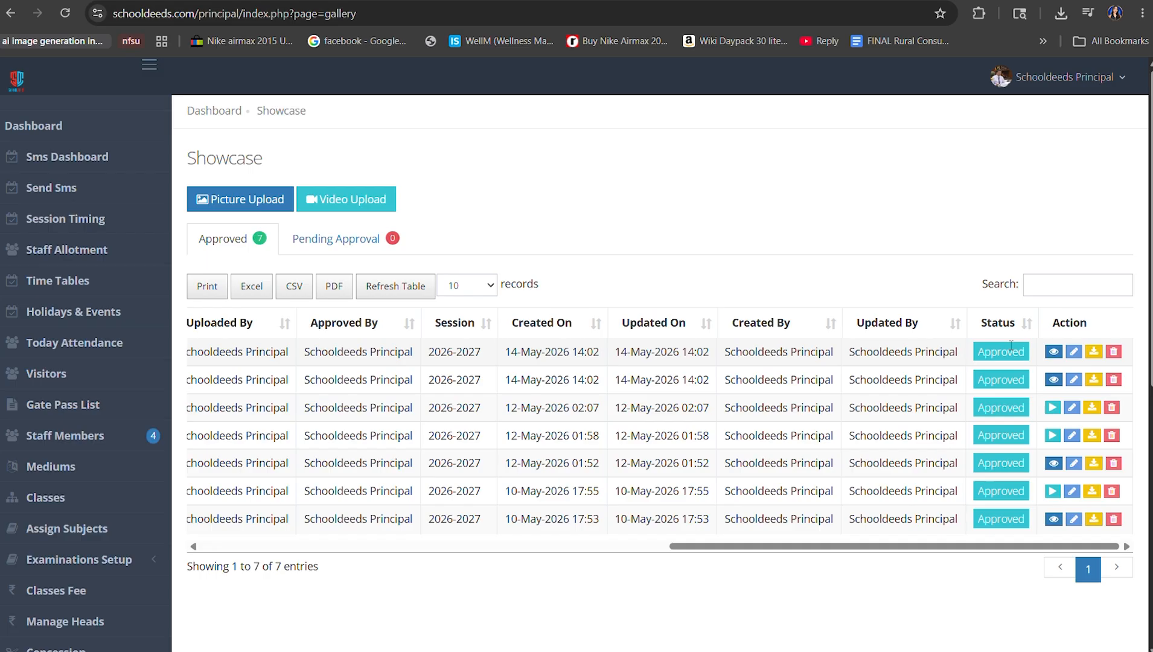
pyautogui.click(1054, 379)
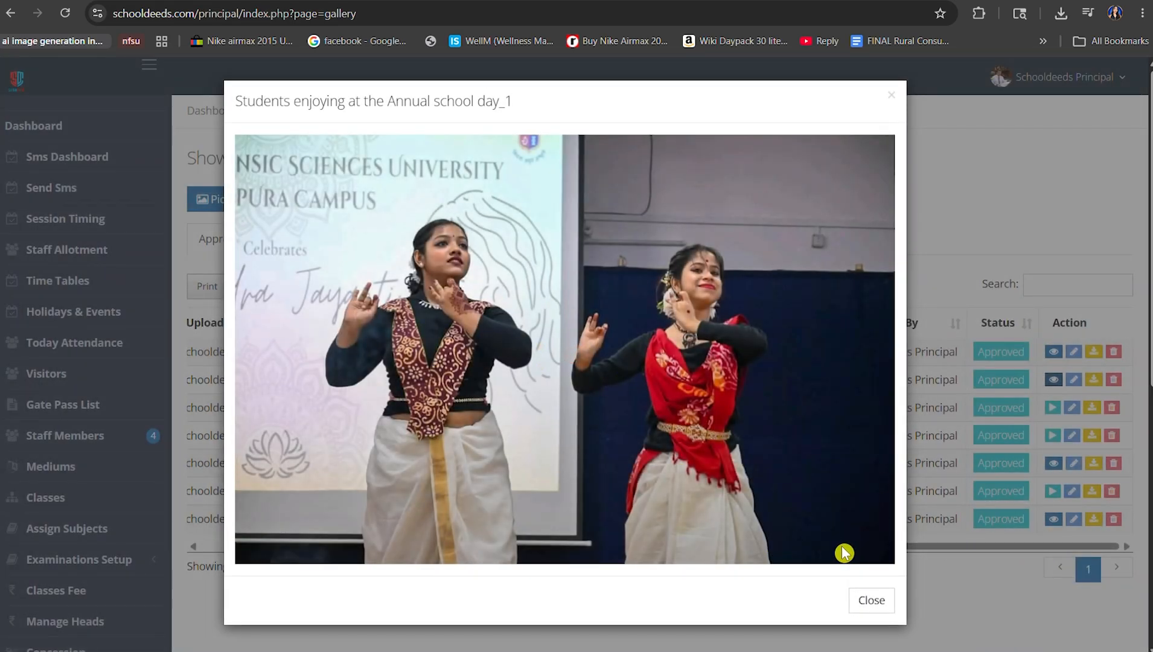
pyautogui.click(871, 600)
# - Move the showcase picture "Students enjoying at the Annual school day_2" to the All Classes Pics directory and check its list entry
pyautogui.click(1074, 353)
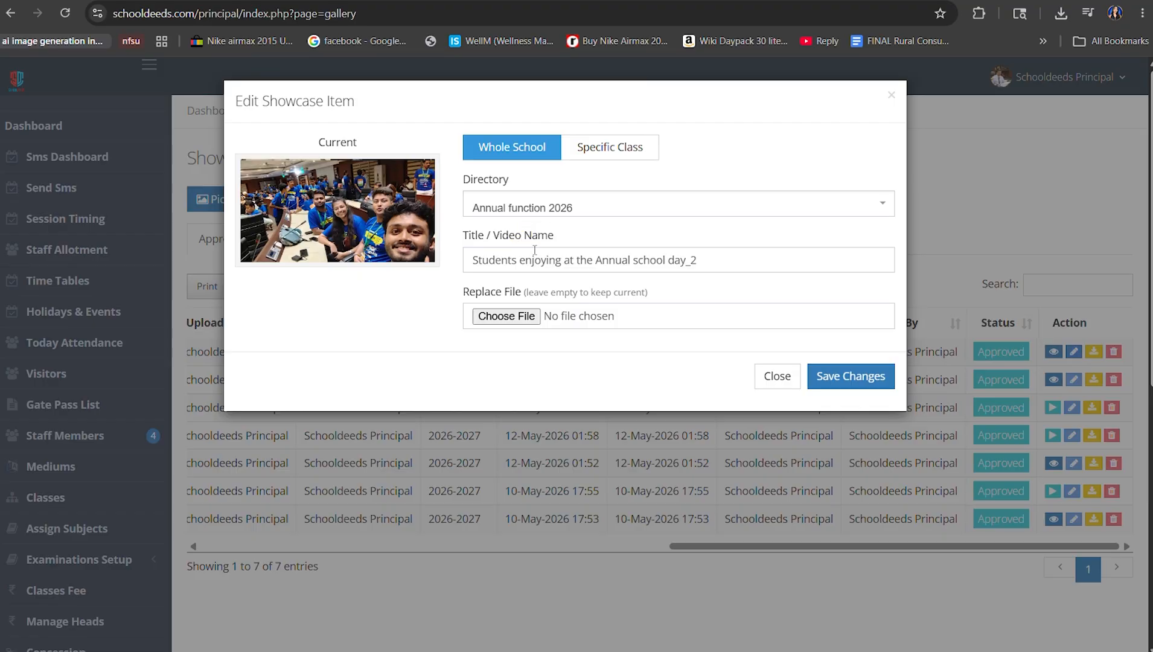
pyautogui.click(600, 213)
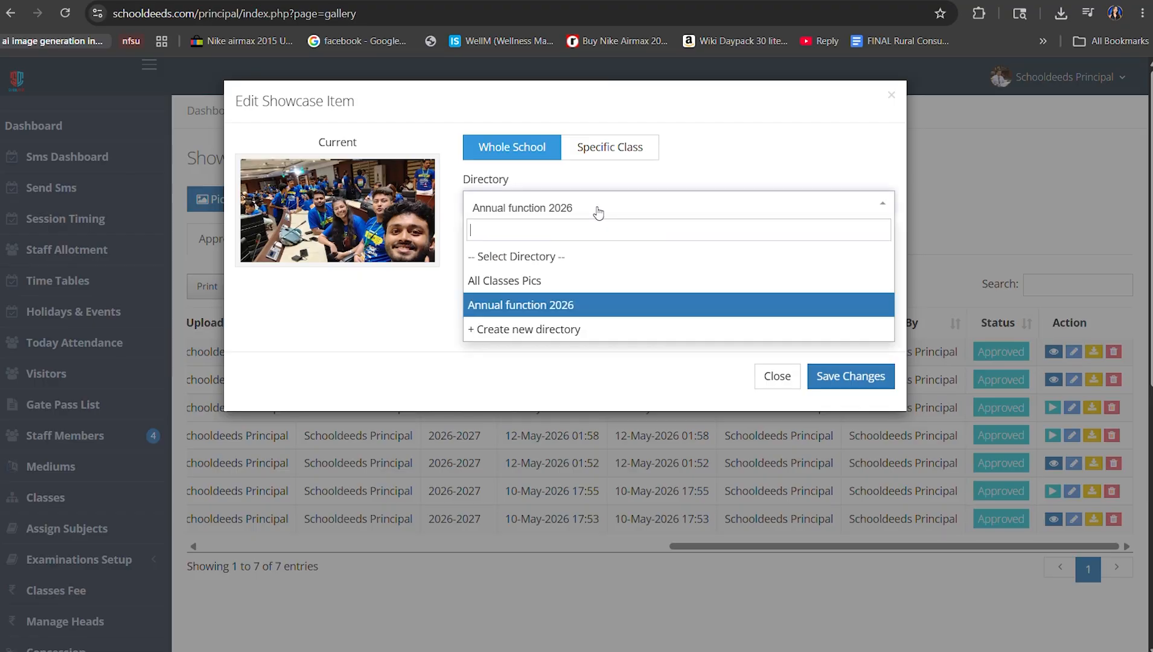
pyautogui.click(578, 286)
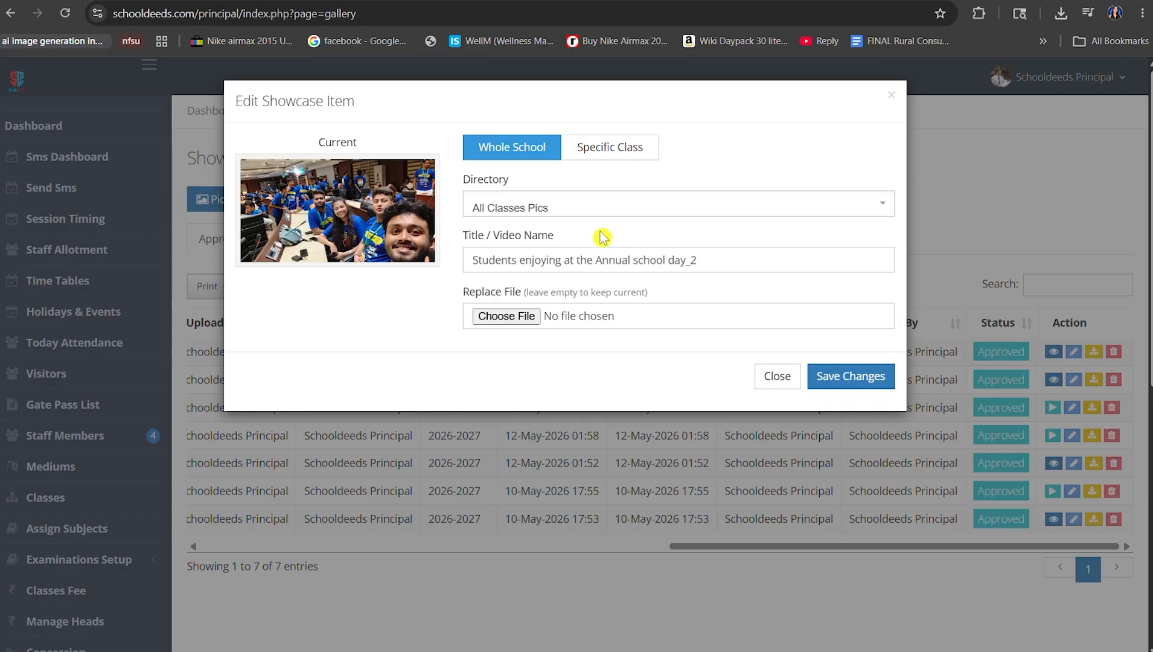
pyautogui.click(847, 391)
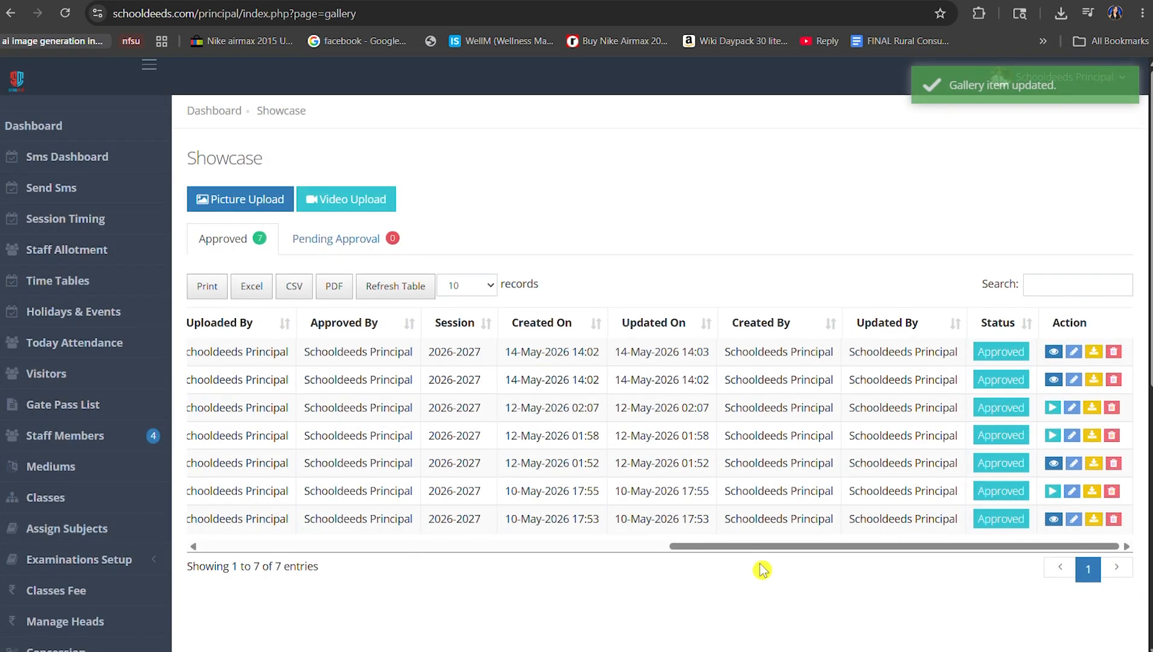
pyautogui.moveTo(736, 546); pyautogui.dragTo(298, 554)
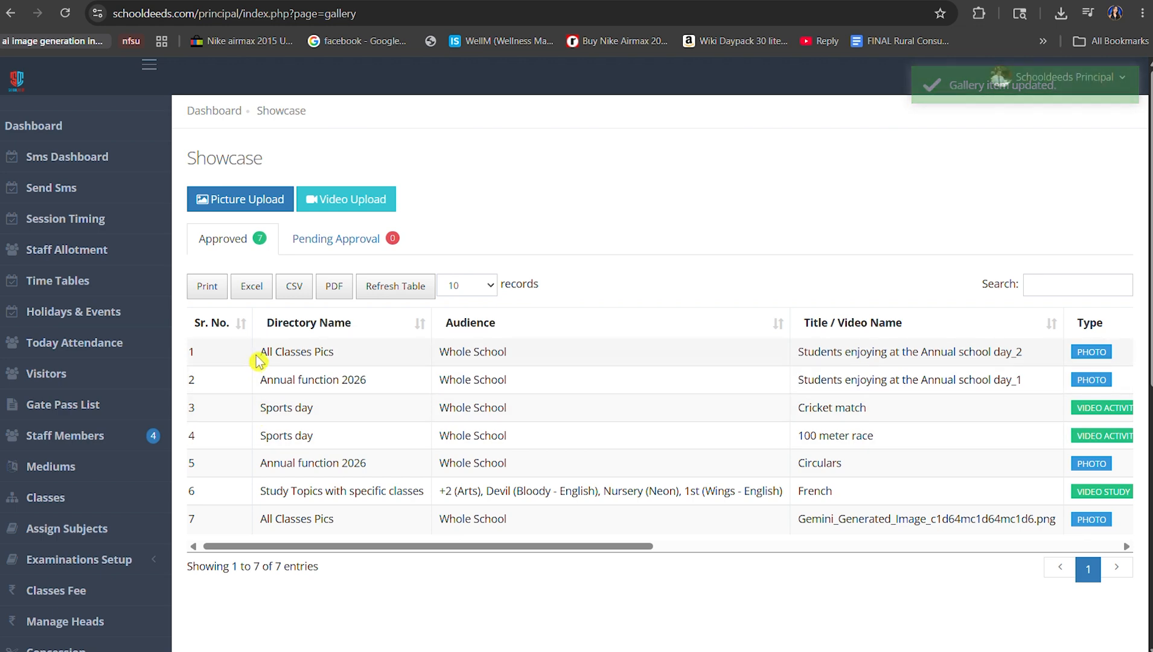
pyautogui.moveTo(267, 354); pyautogui.dragTo(283, 357)
pyautogui.moveTo(264, 351); pyautogui.dragTo(343, 362)
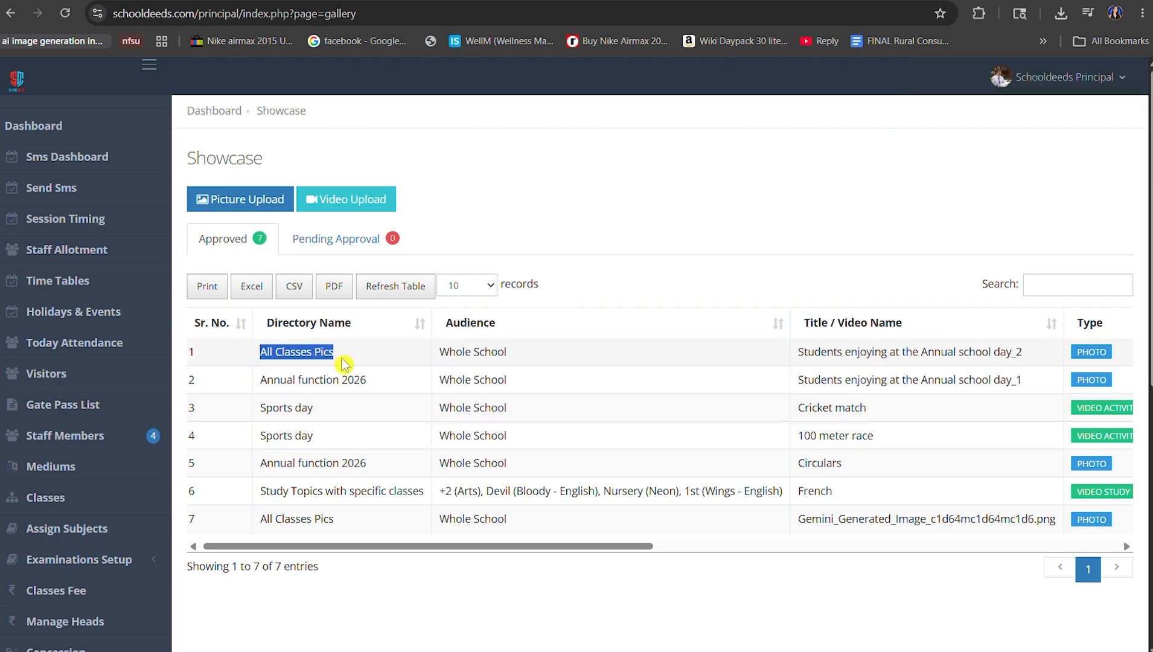
# - Restrict the showcase picture "Students enjoying at the Annual school day_1" to class +2 (Commerce) in a new directory named Annual Day and save it
pyautogui.moveTo(439, 546); pyautogui.dragTo(914, 546)
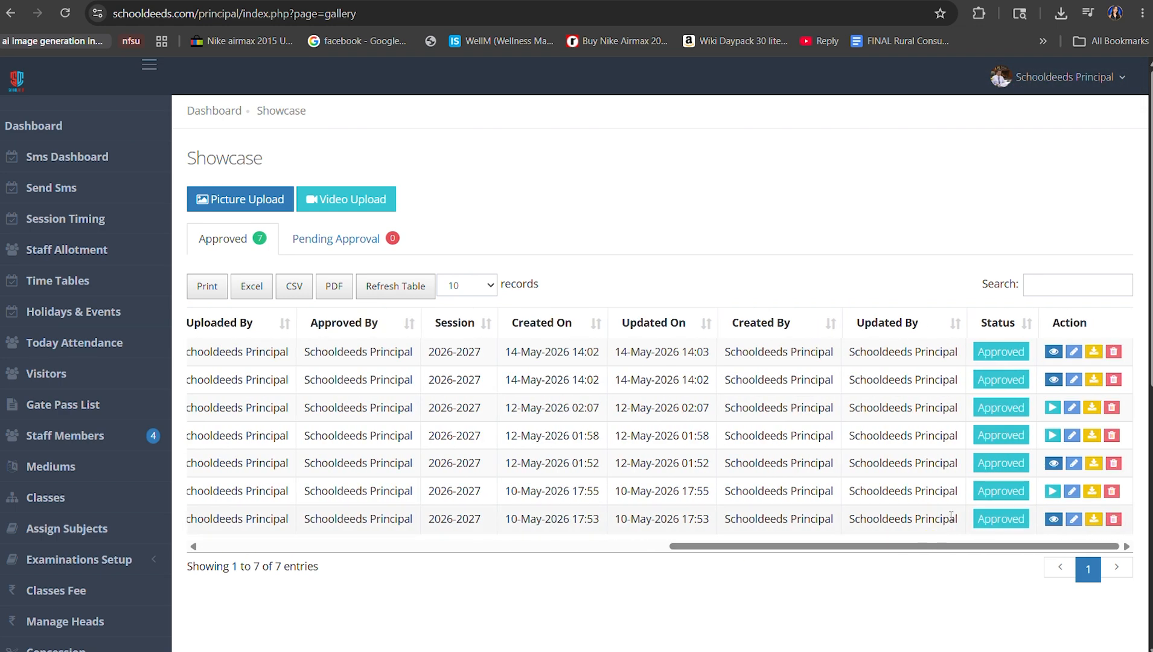
pyautogui.click(1074, 381)
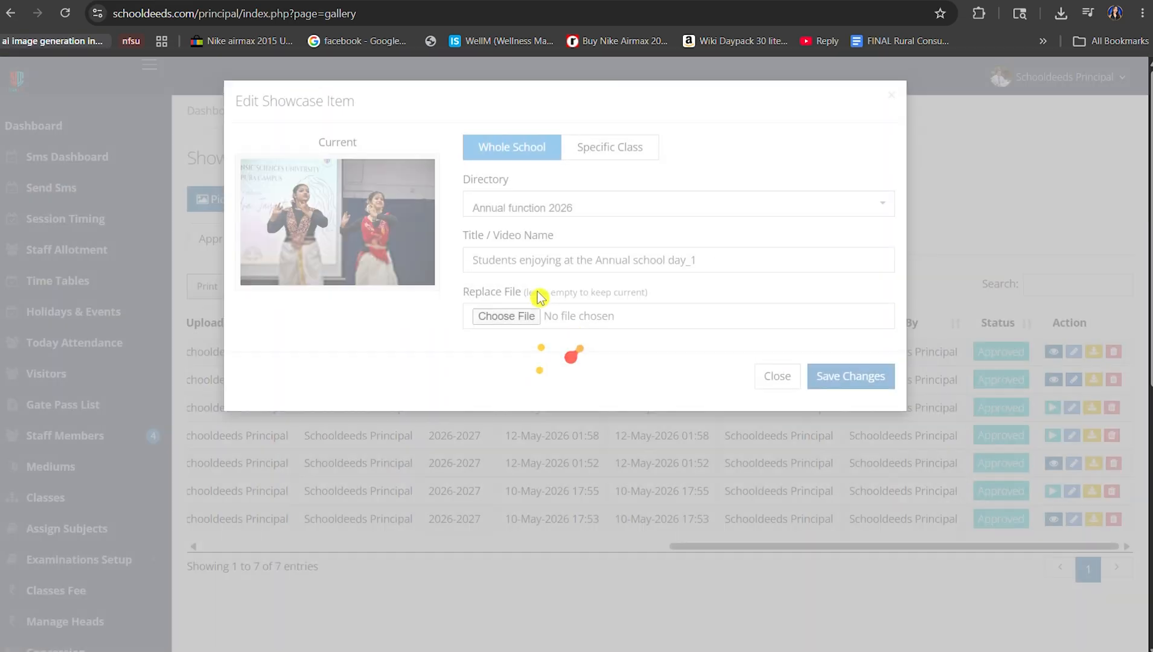
pyautogui.click(611, 150)
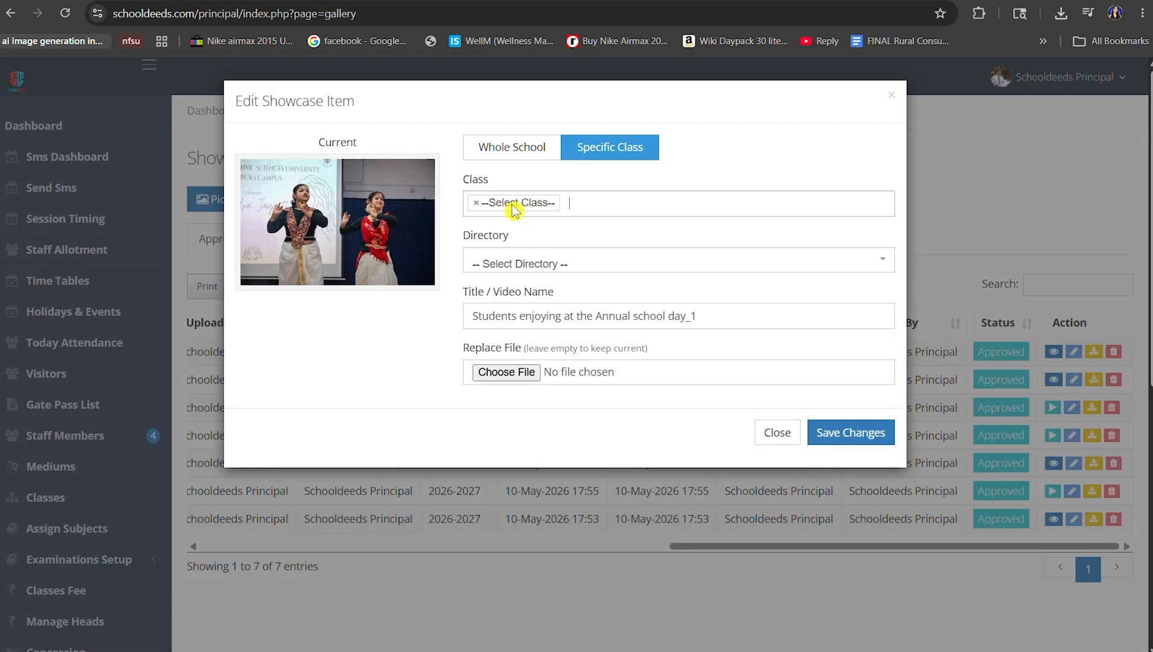
pyautogui.click(513, 210)
pyautogui.click(540, 300)
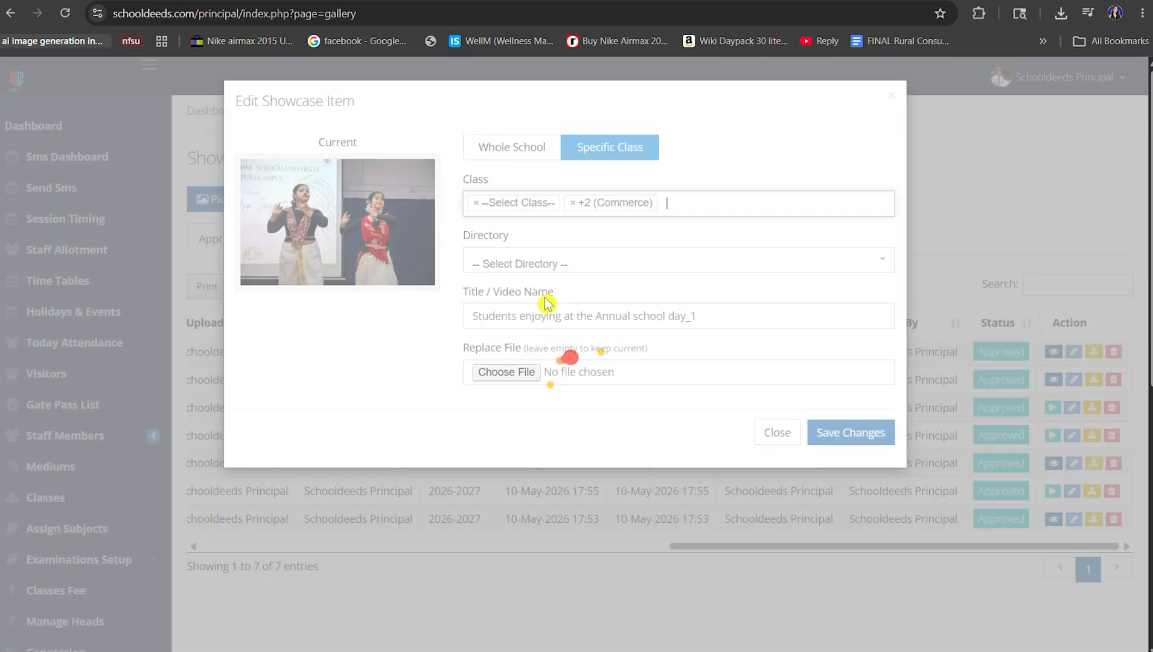
pyautogui.click(553, 265)
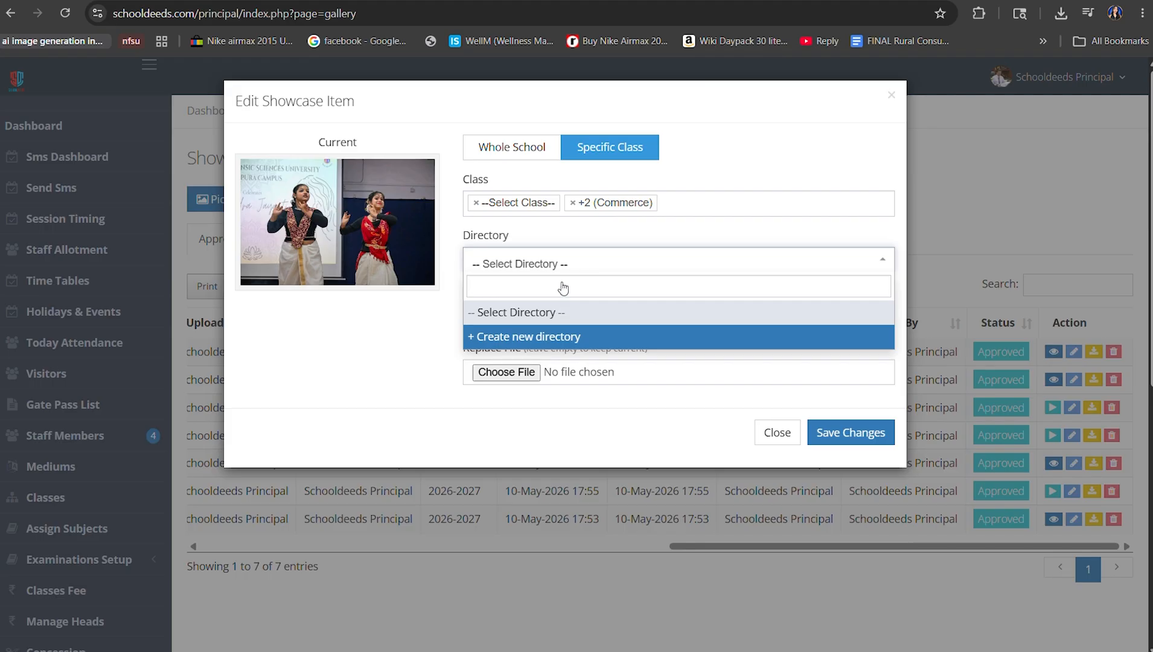
pyautogui.click(568, 336)
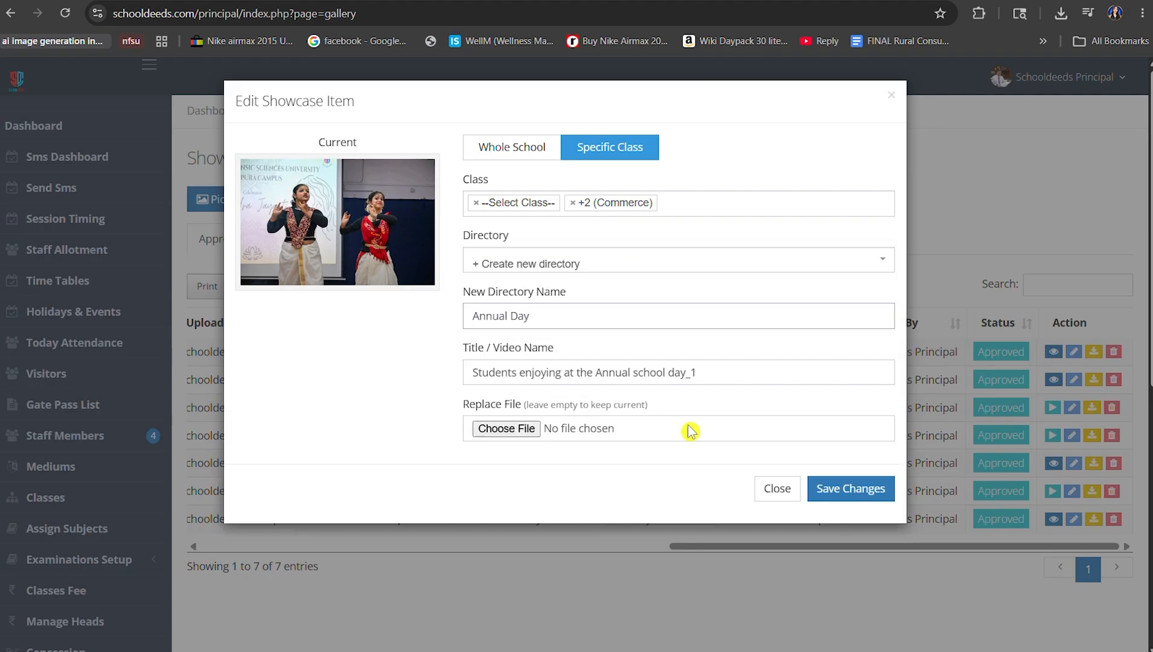
pyautogui.click(833, 499)
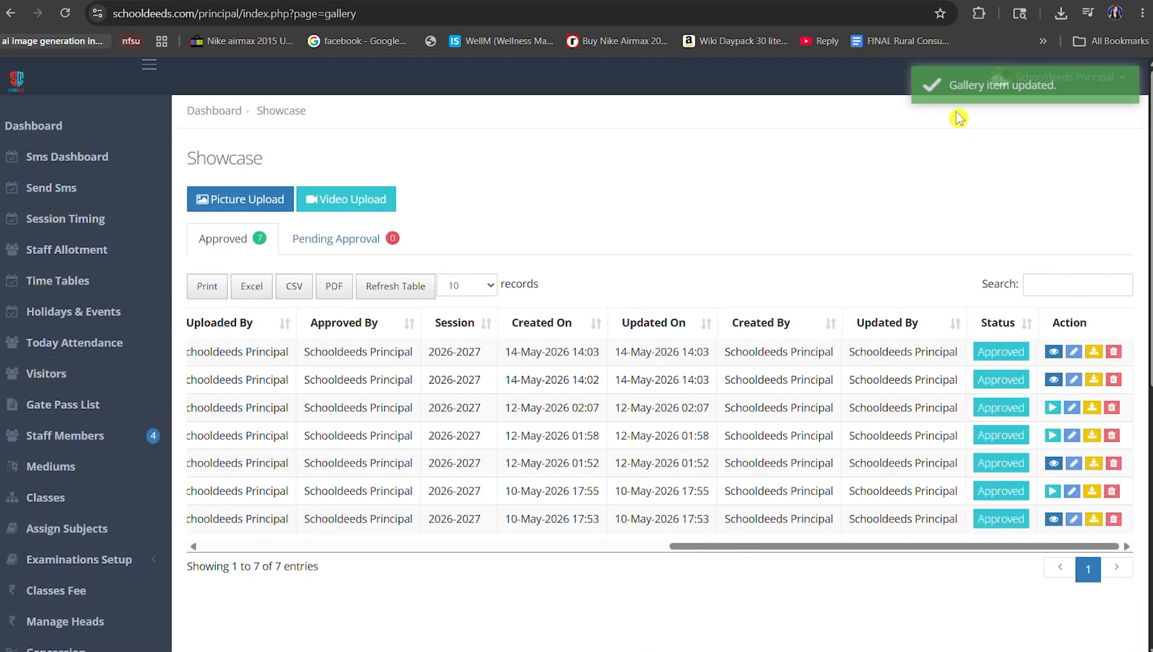
# - Check the directory and audience of "Students enjoying at the Annual school day_1" in the approved list and download the picture
pyautogui.moveTo(893, 546); pyautogui.dragTo(403, 515)
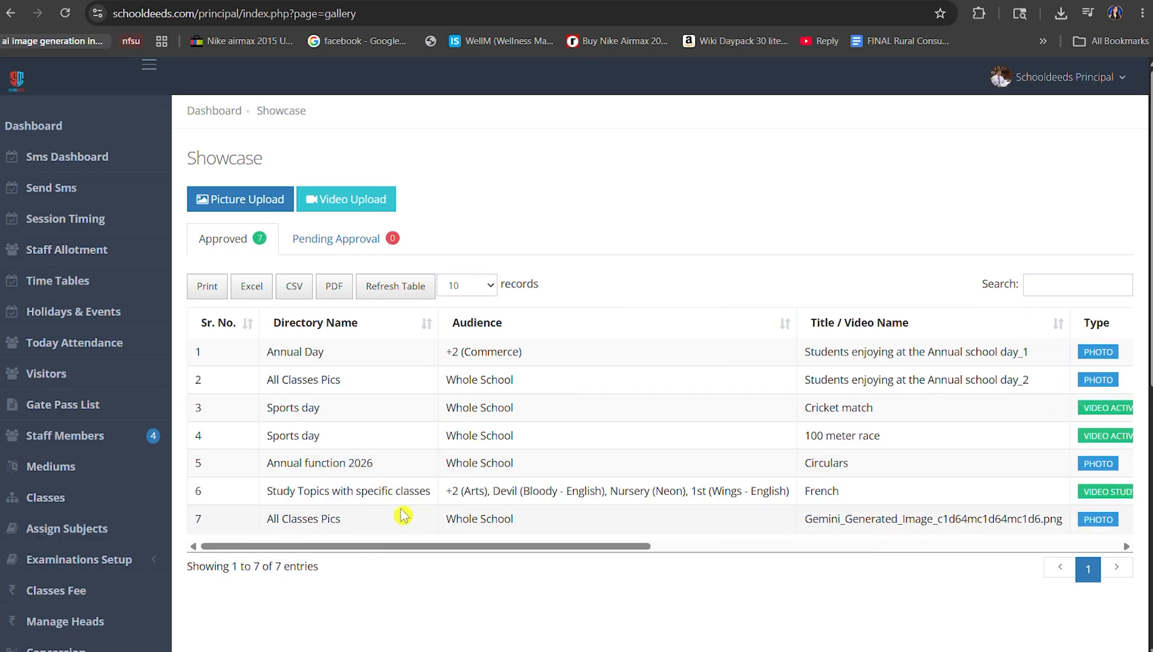
pyautogui.moveTo(272, 353); pyautogui.dragTo(539, 359)
pyautogui.click(539, 354)
pyautogui.moveTo(554, 555); pyautogui.dragTo(1038, 546)
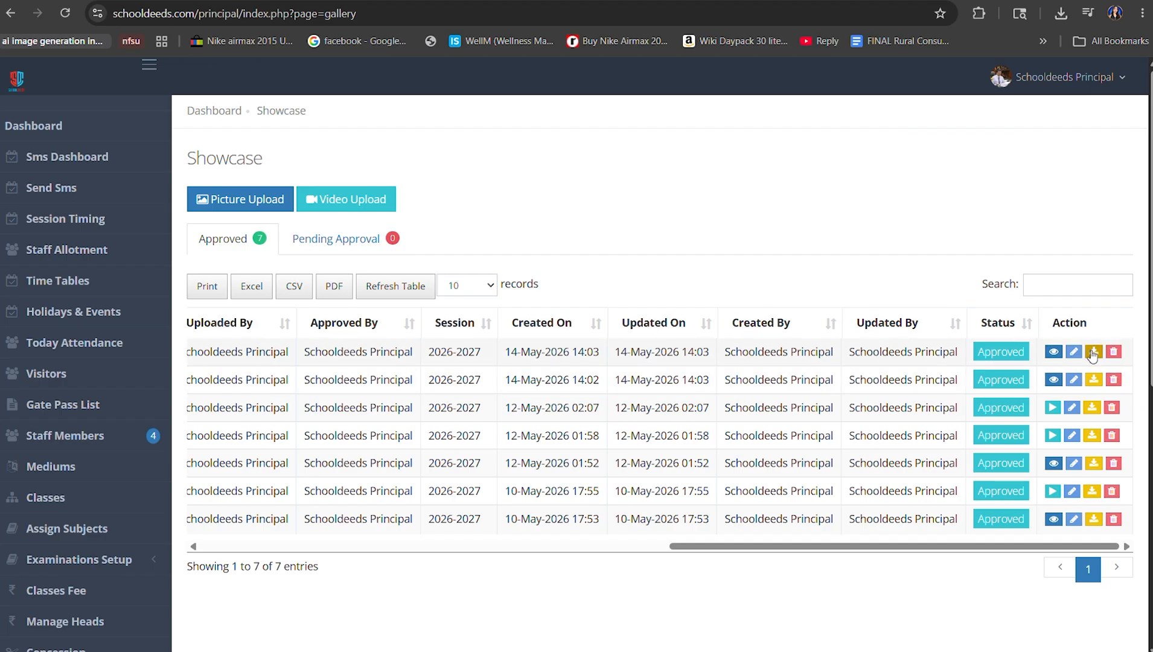
pyautogui.click(1094, 352)
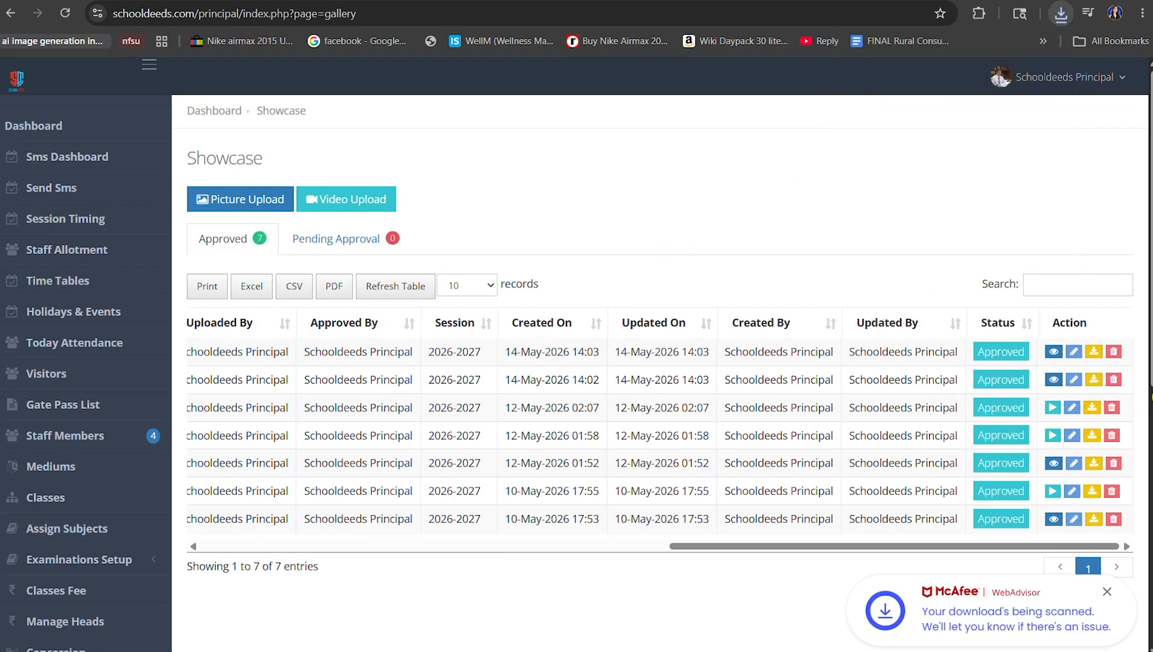
# - Permanently delete the showcase picture "Students enjoying at the Annual school day_2"
pyautogui.click(1113, 380)
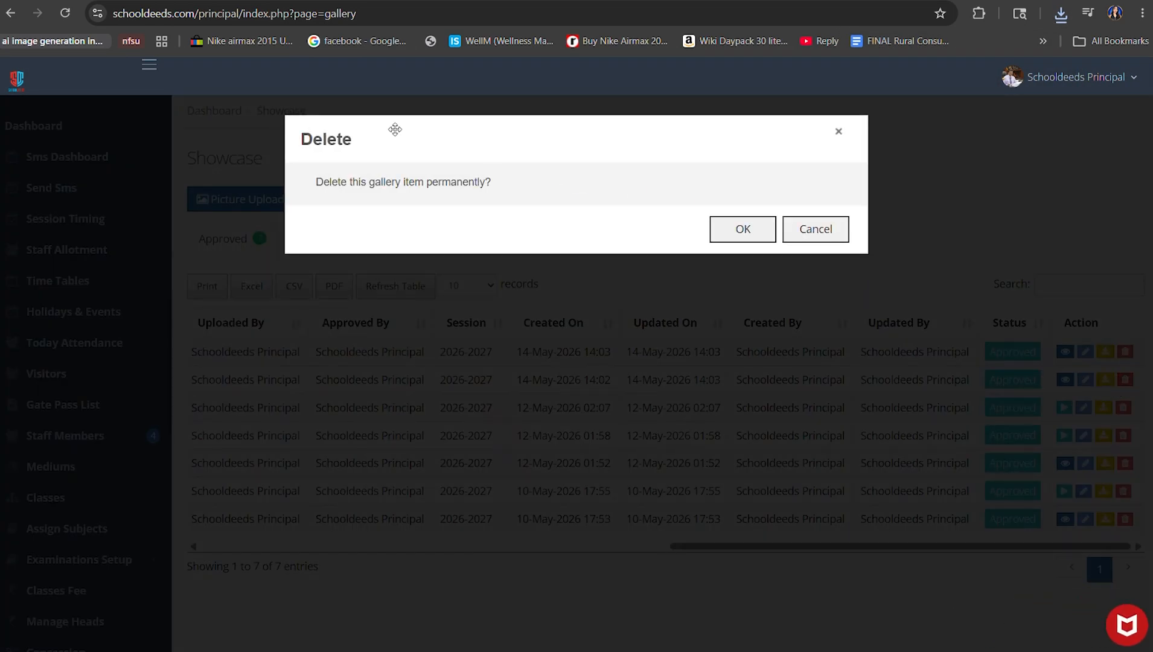
pyautogui.moveTo(303, 180); pyautogui.dragTo(510, 185)
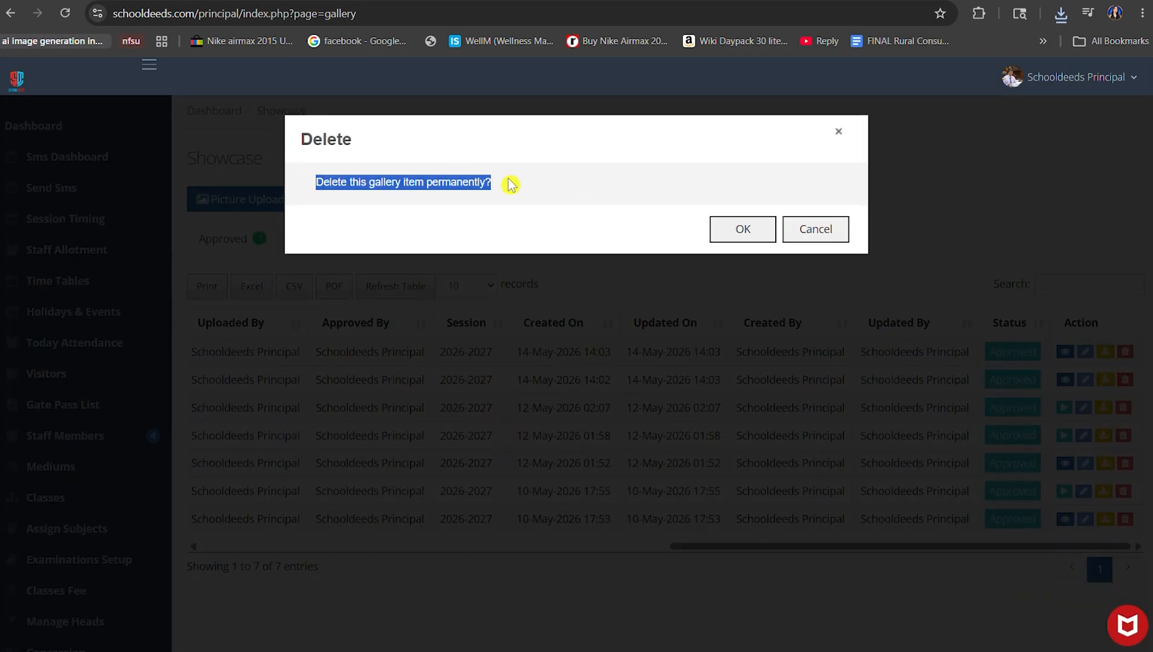
pyautogui.click(746, 227)
# - Start a new video upload and set the video type to Activity after viewing the Study Topics option
pyautogui.click(360, 202)
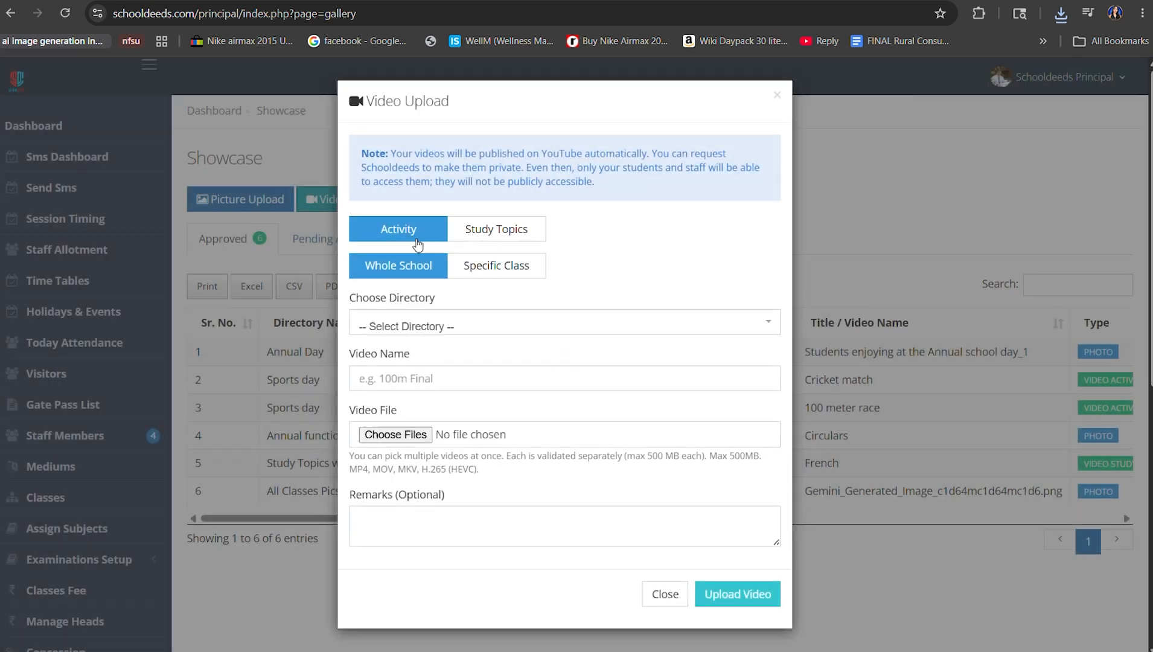
pyautogui.click(417, 241)
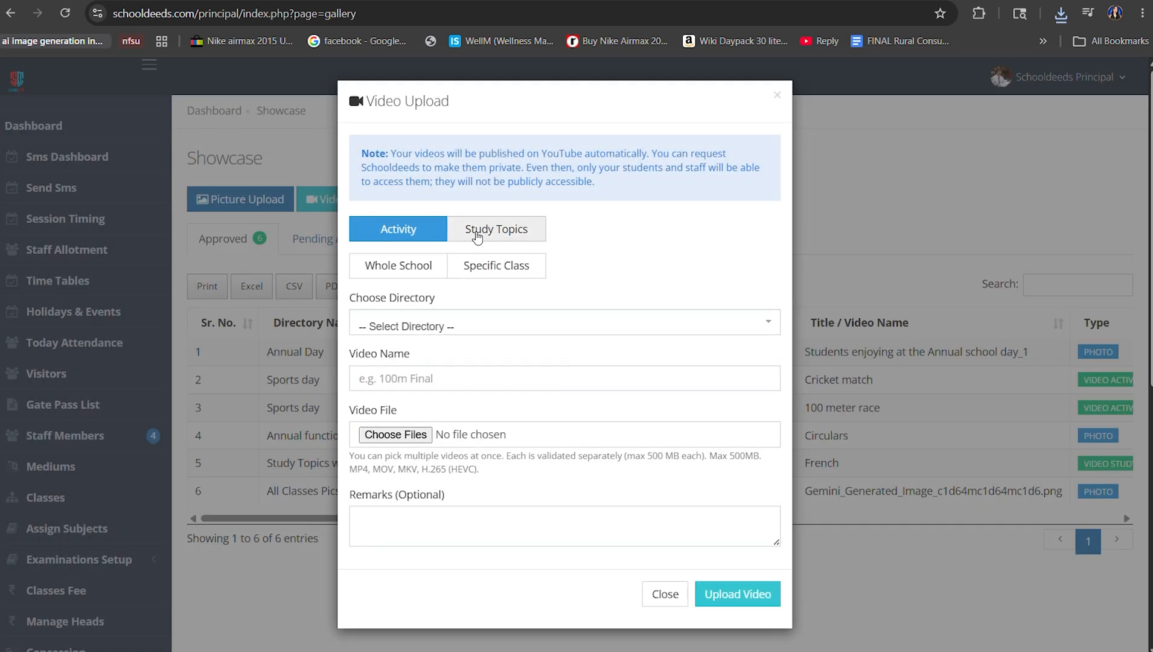
pyautogui.click(477, 235)
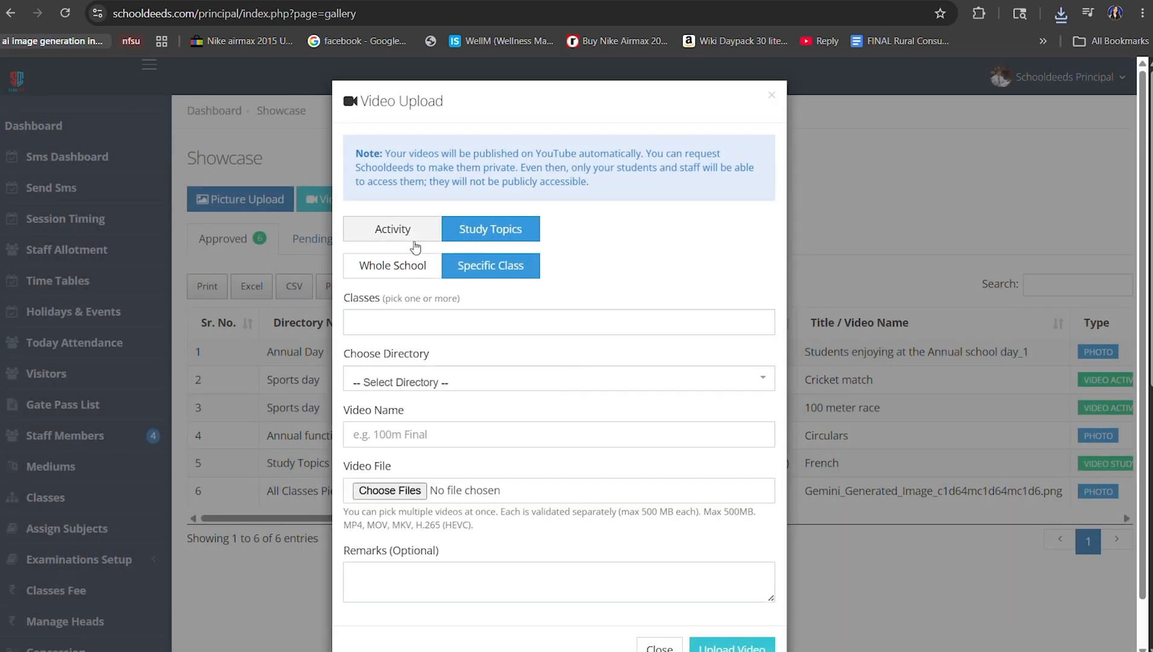
pyautogui.click(398, 230)
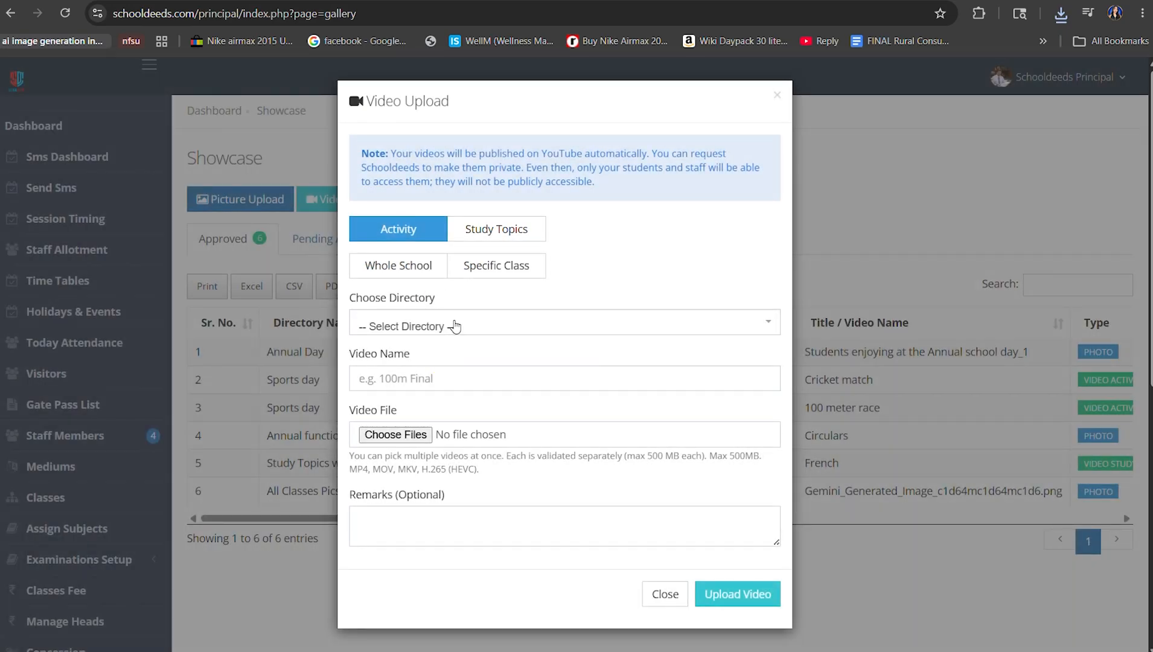
# - Create a new directory named Sports Day 2026 for the video
pyautogui.click(454, 326)
pyautogui.click(470, 395)
pyautogui.click(477, 378)
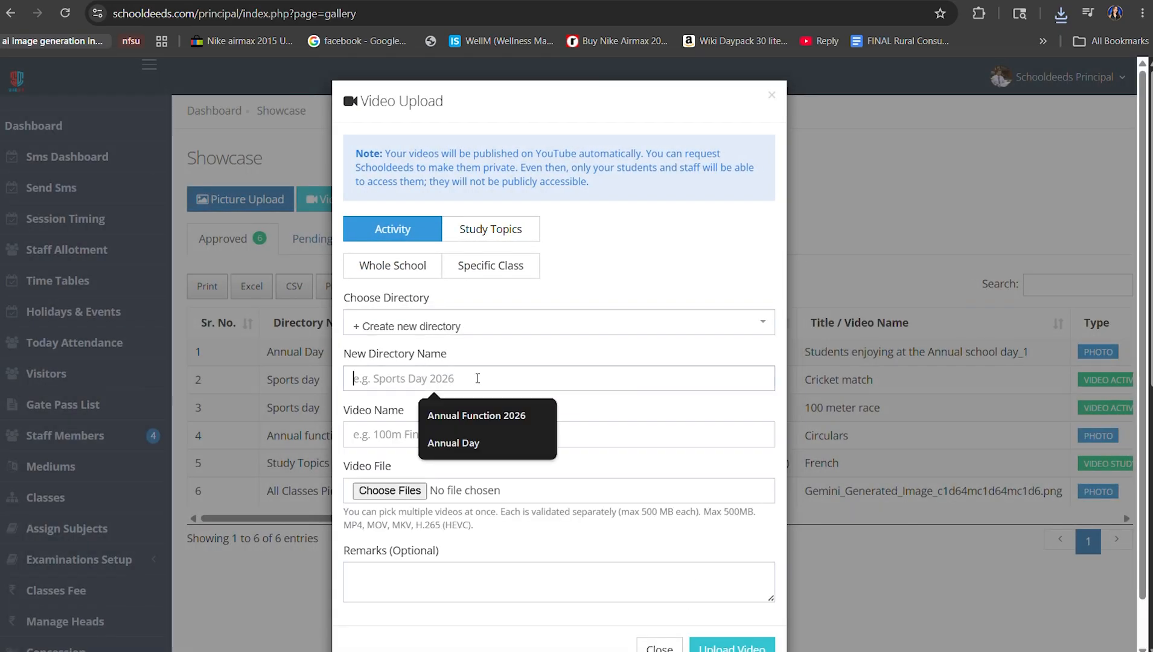
pyautogui.write('Sports Day 2026')
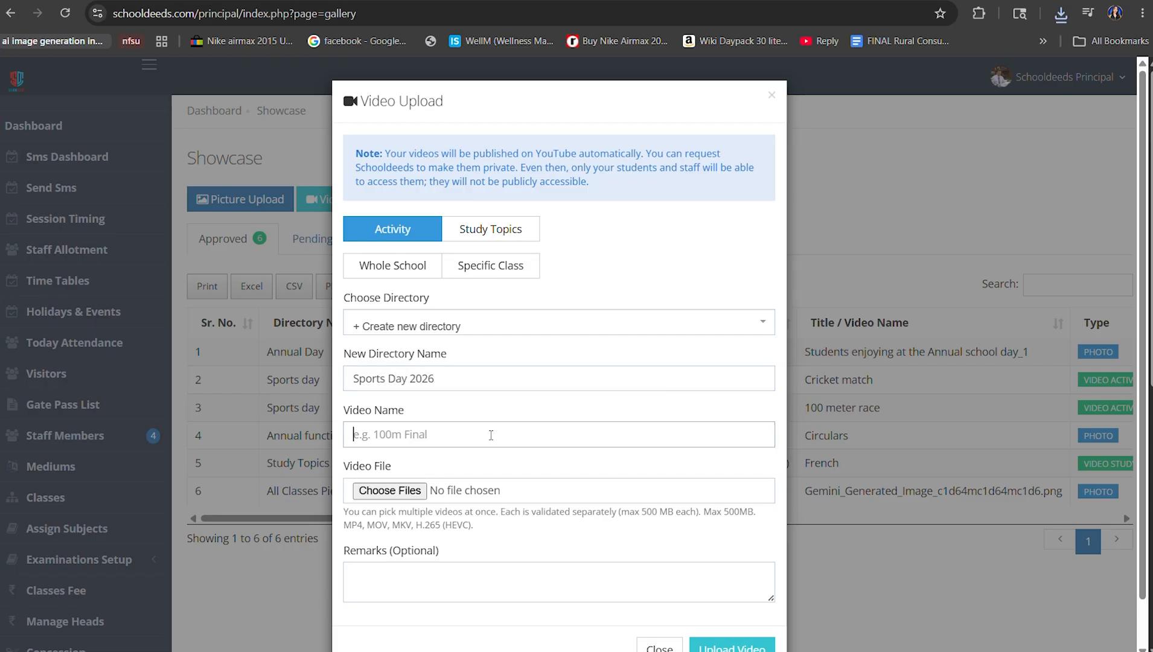
# - Name the video "Final boys match", attach the files vercel playground and Campus life tripura, and check the file size limit
pyautogui.write('Final boys ma')
pyautogui.write('tch')
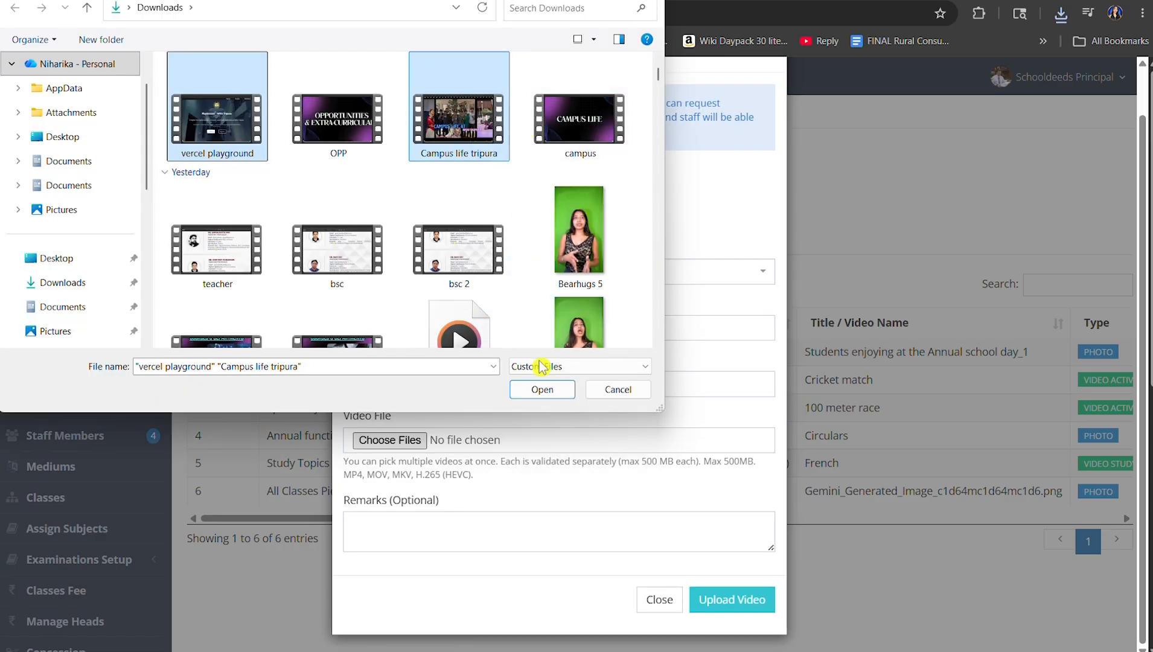
pyautogui.click(546, 391)
pyautogui.scroll(-1, 582, 378)
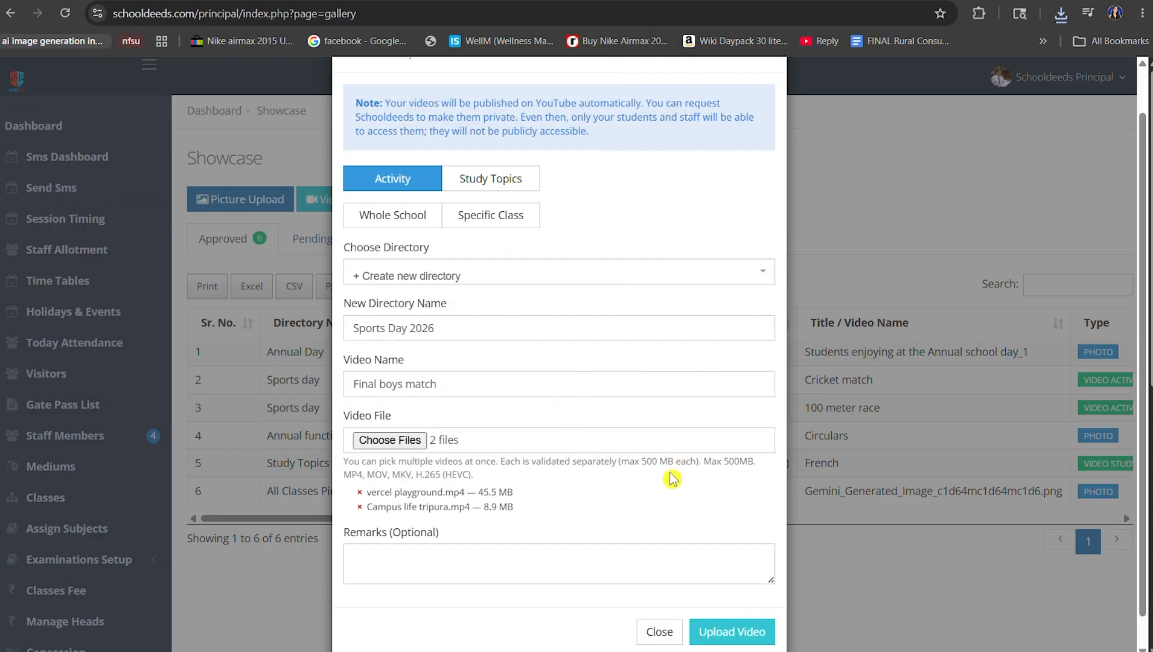
pyautogui.moveTo(622, 461); pyautogui.dragTo(668, 462)
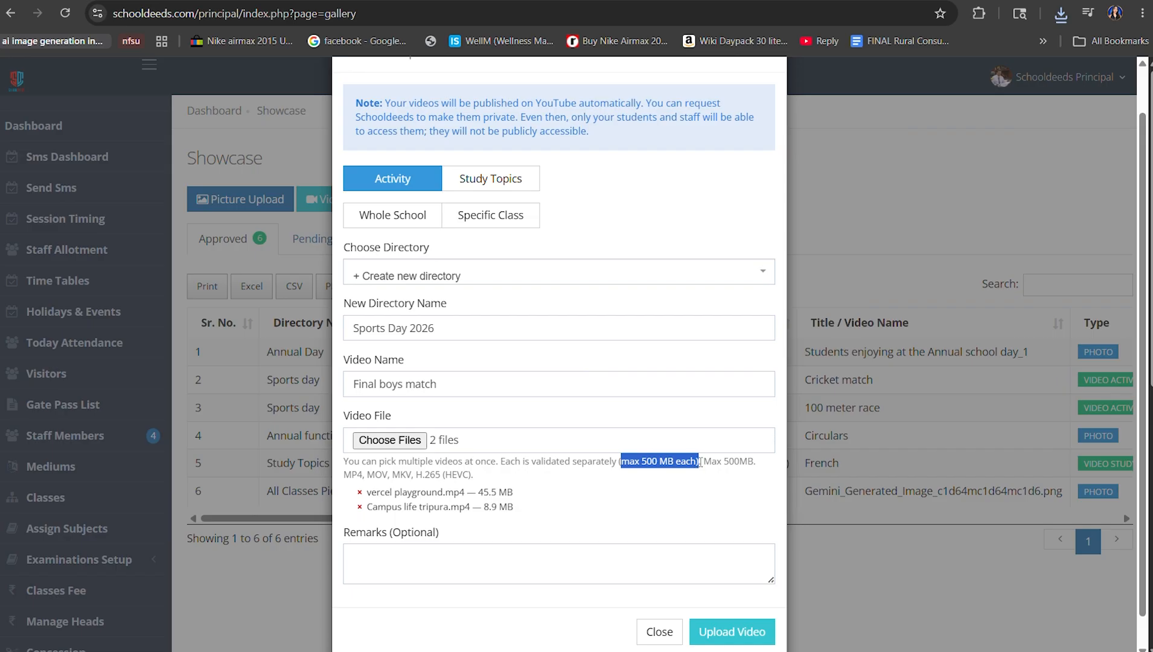
# - Add the remark "Students enjoying at the final match of sports day" and try to upload the videos
pyautogui.click(498, 550)
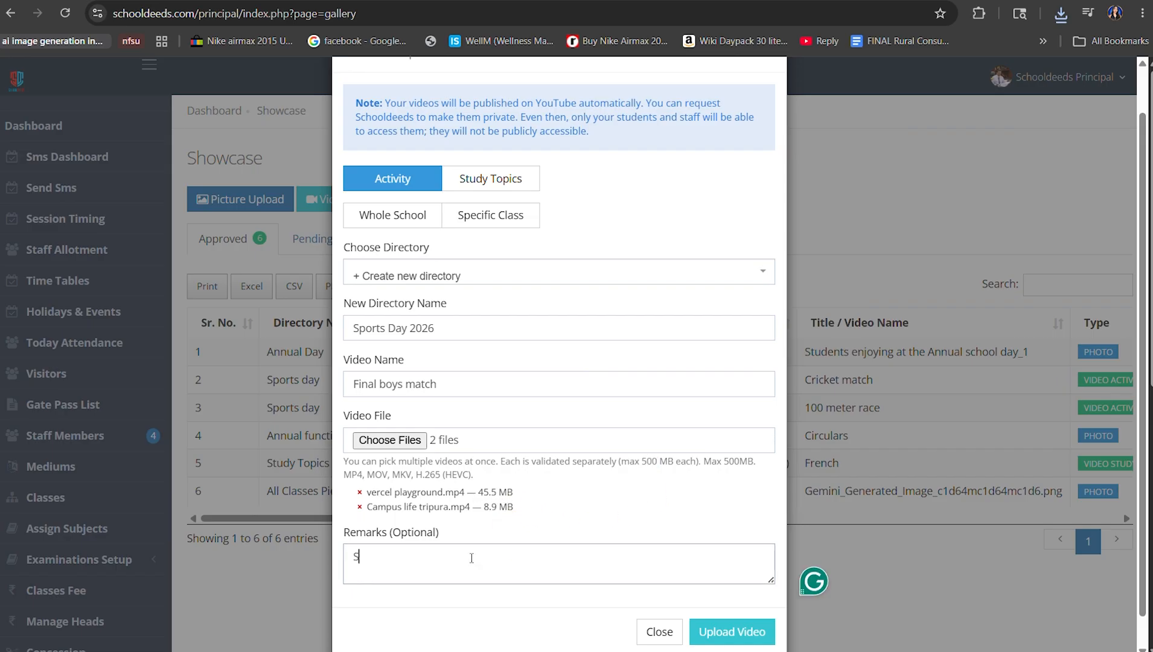
pyautogui.write('Students enjooy')
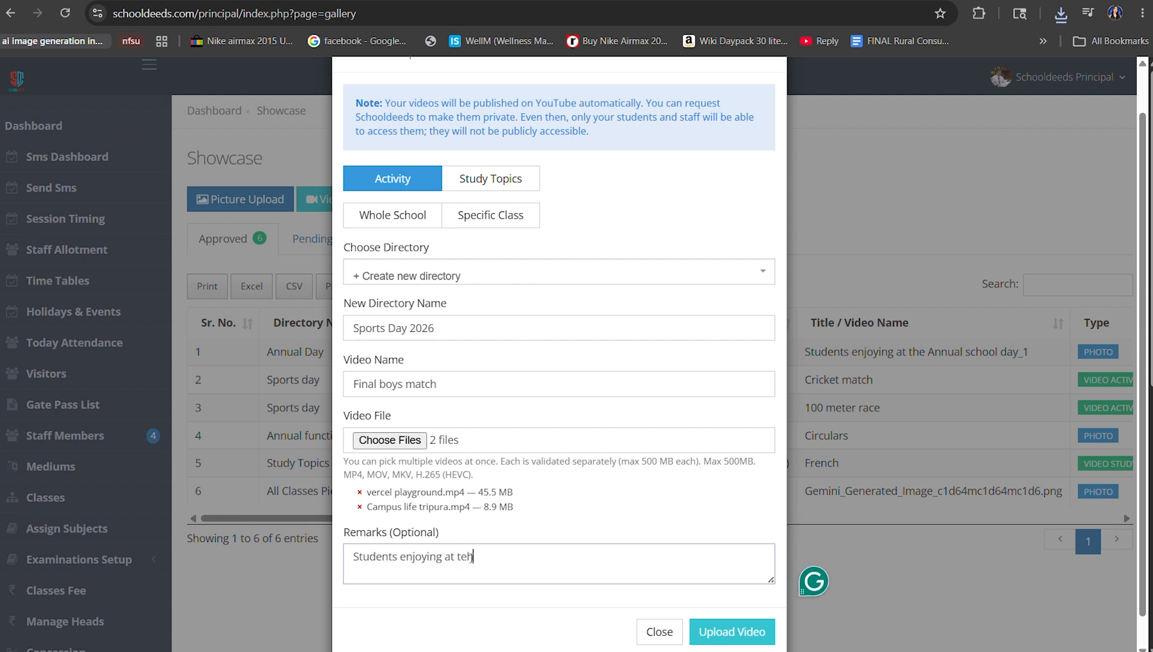
pyautogui.write('ing at the final match of sports day')
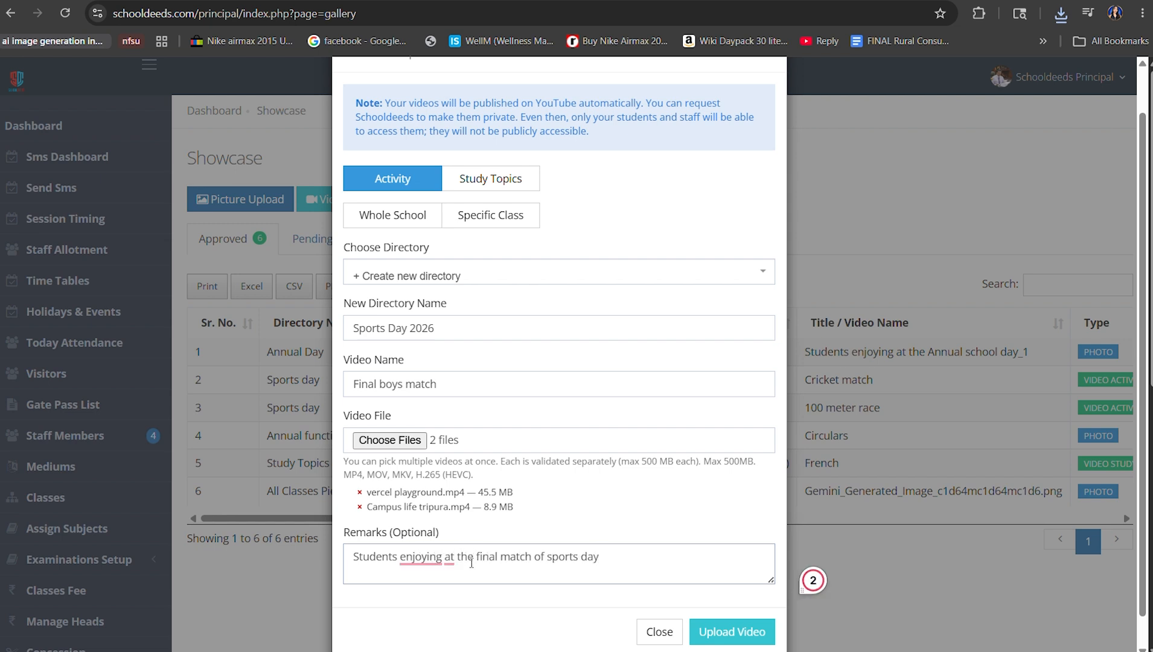
pyautogui.click(706, 631)
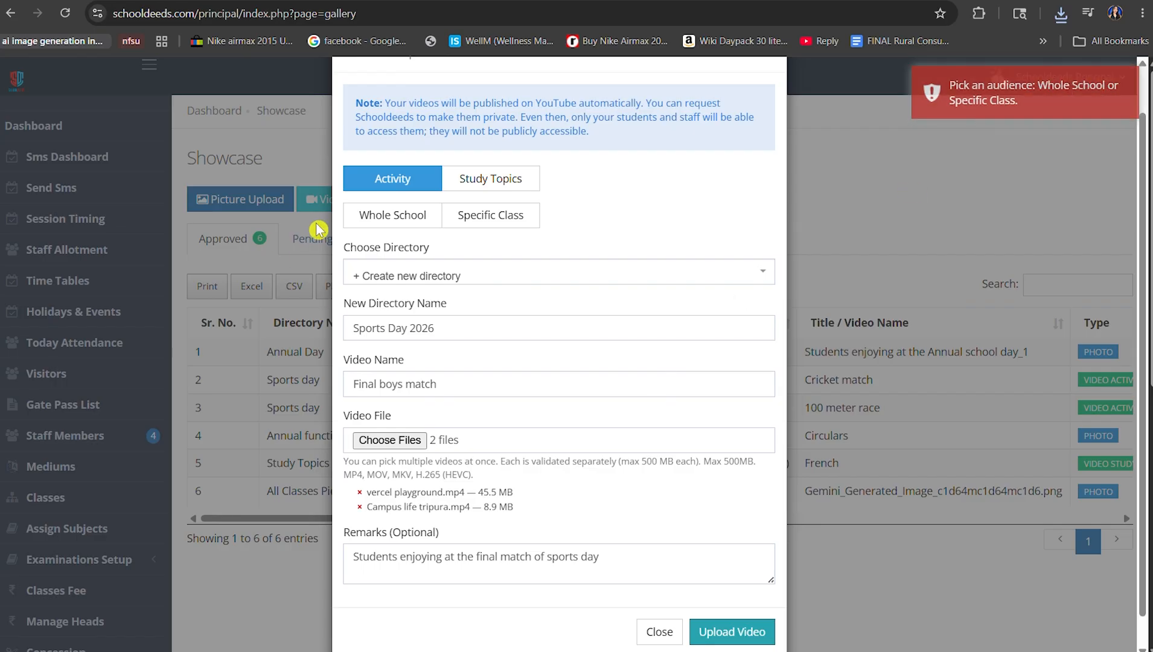
# - Set the video audience to Whole School, choose the Sports day directory, upload the videos and look through their list entries
pyautogui.click(383, 218)
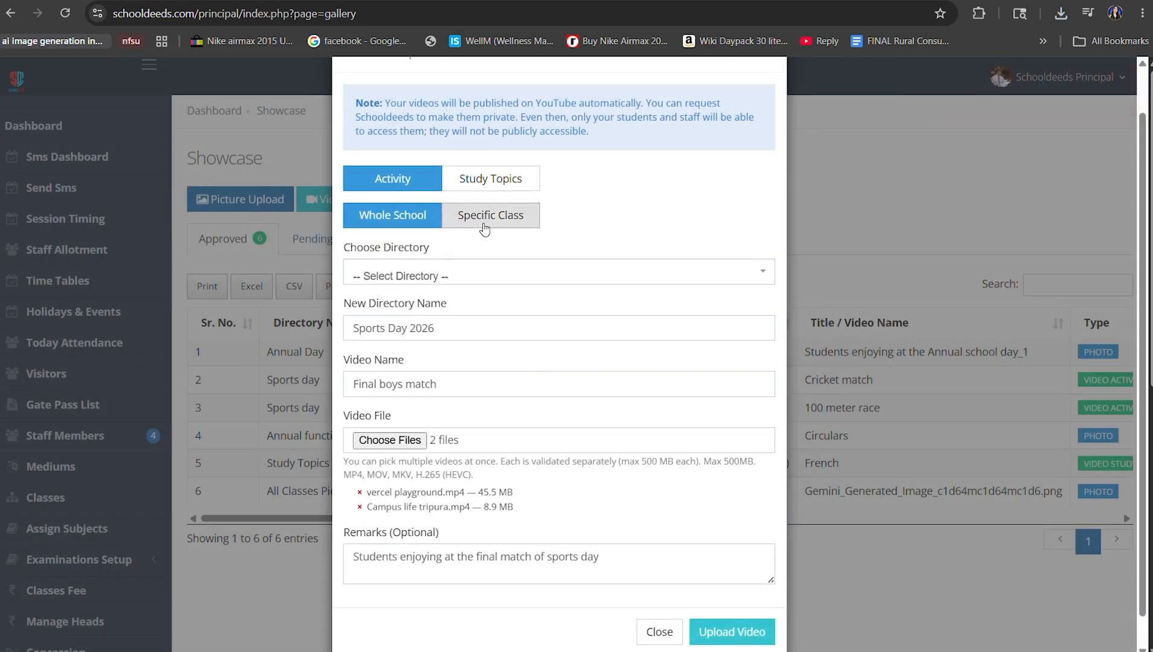
pyautogui.click(483, 228)
pyautogui.click(410, 219)
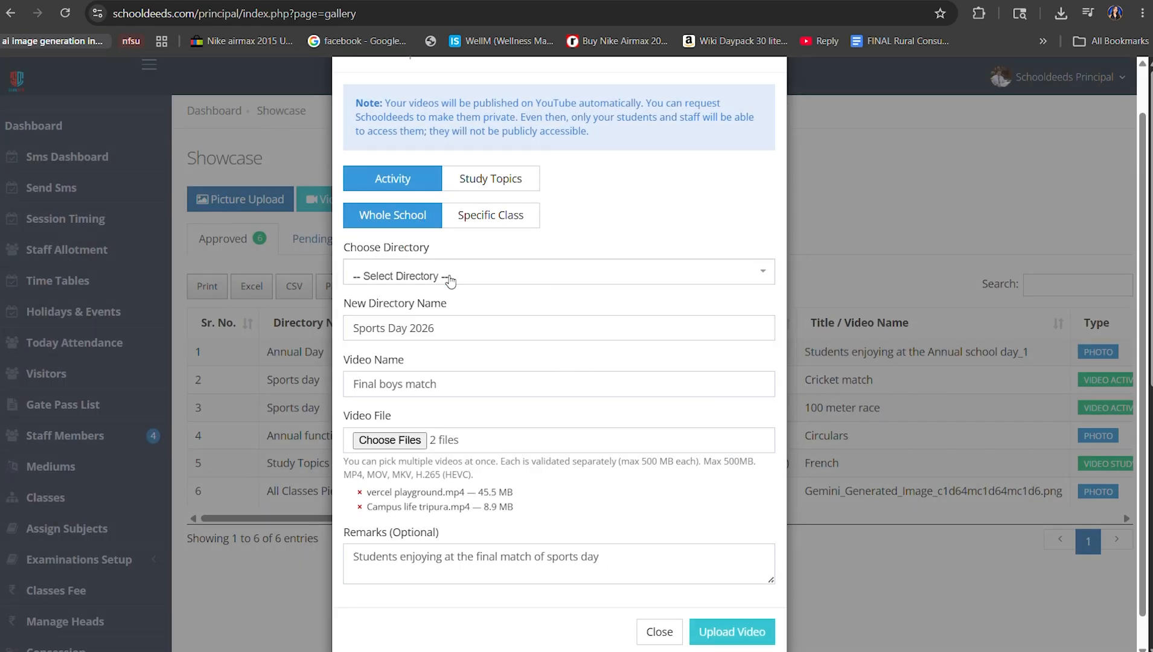
pyautogui.click(450, 279)
pyautogui.click(453, 296)
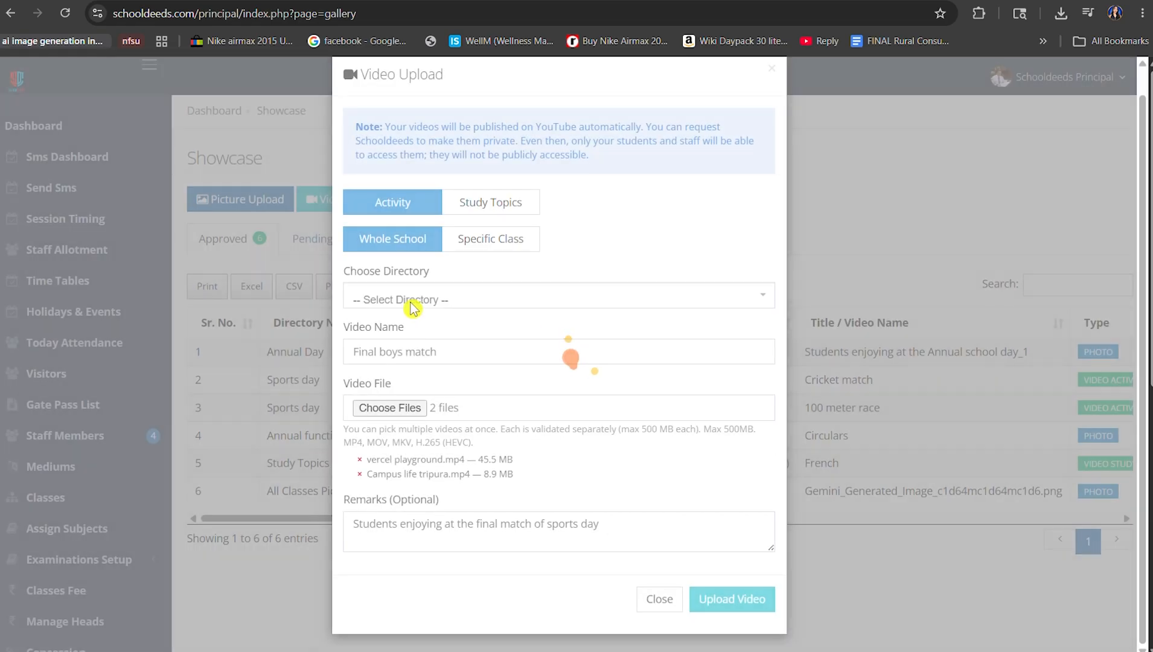
pyautogui.click(410, 299)
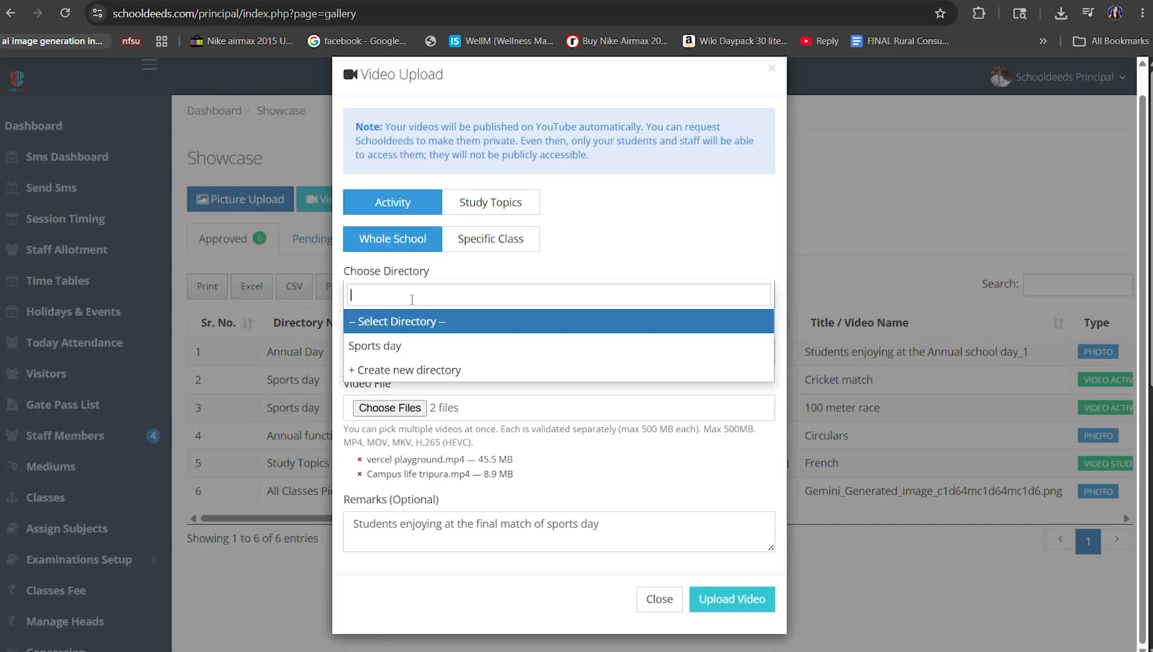
pyautogui.click(414, 344)
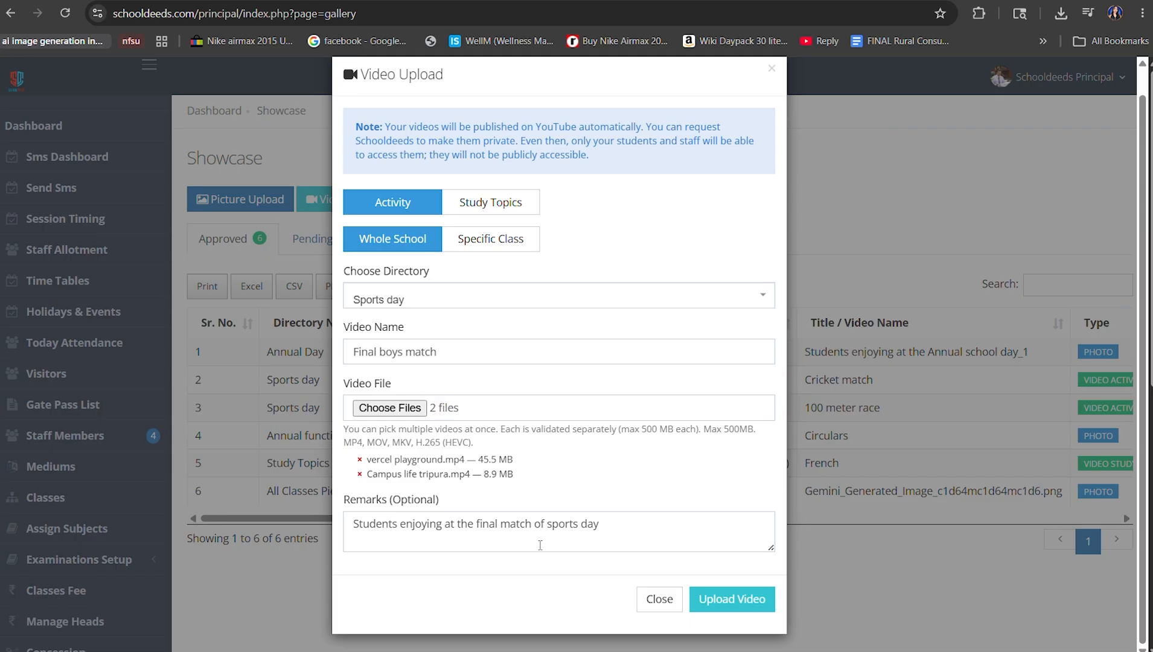
pyautogui.click(711, 605)
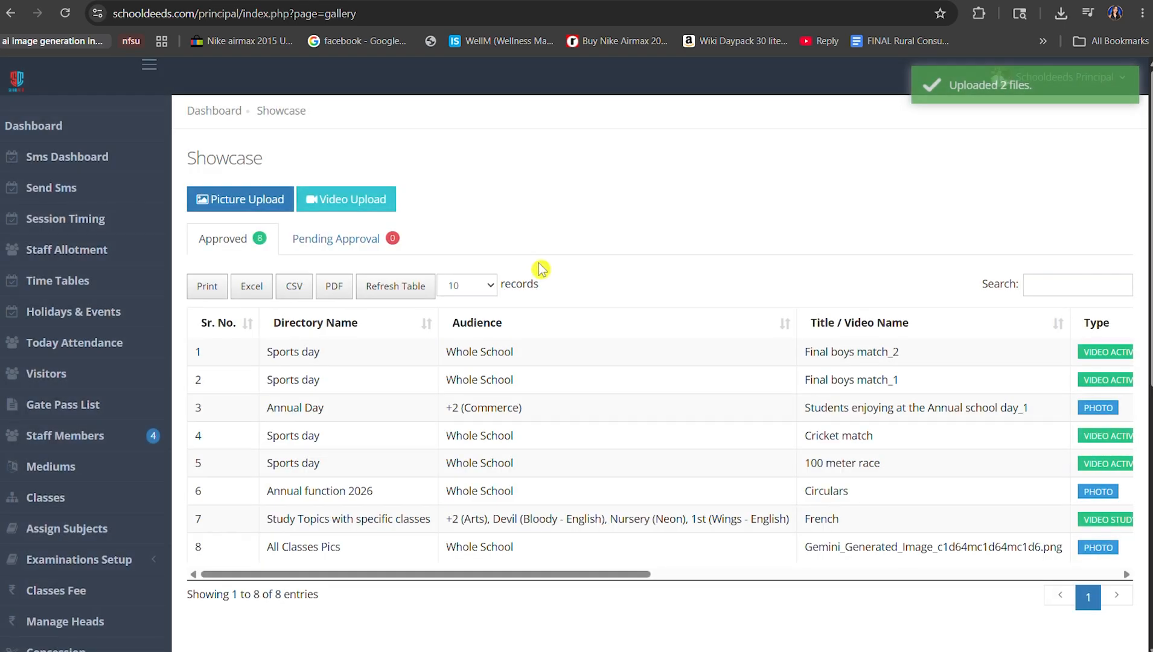
pyautogui.hscroll(10, 572, 378)
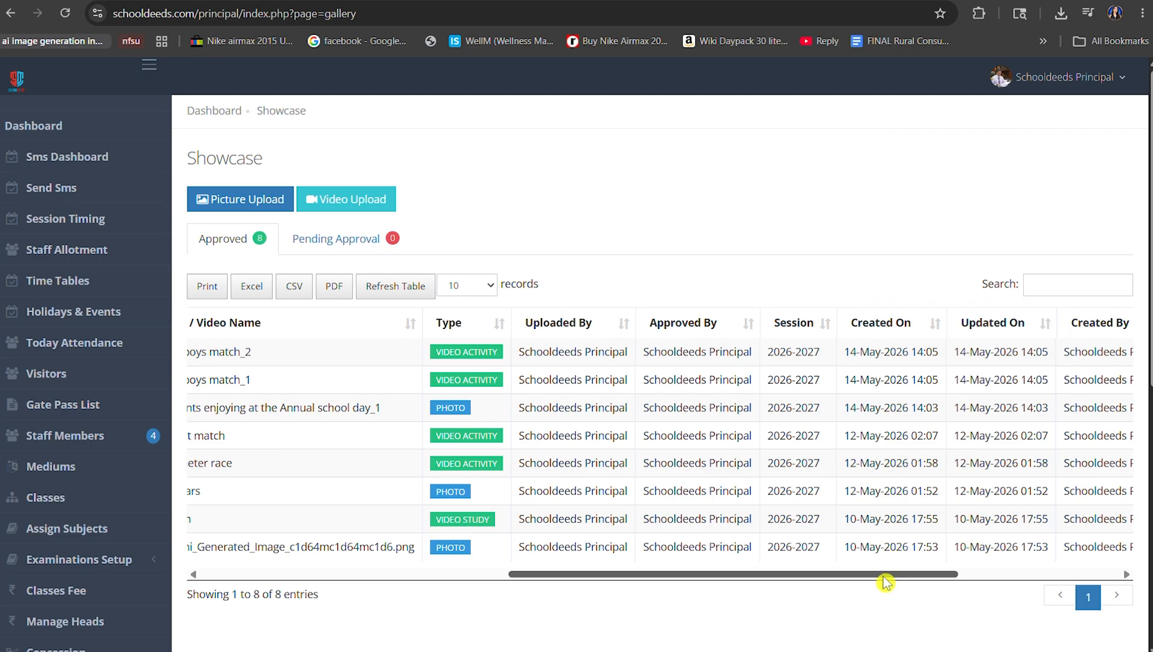
pyautogui.hscroll(5, 884, 579)
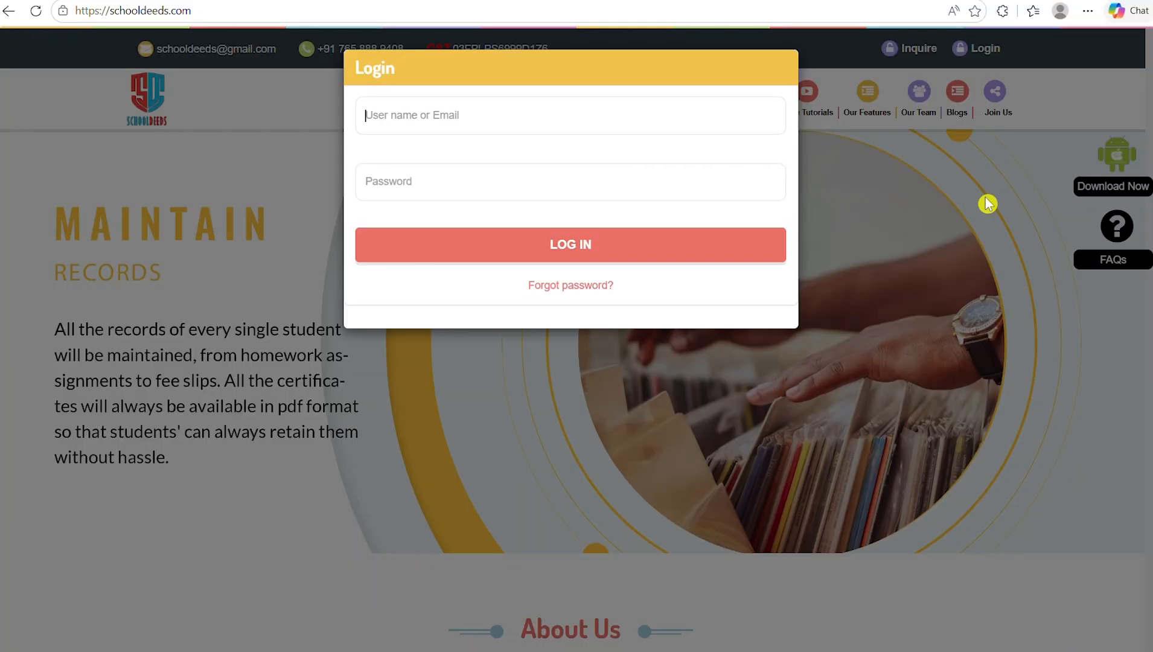
# - Switch to the SchoolDeeds home page and log in with the teacher account
pyautogui.click(986, 199)
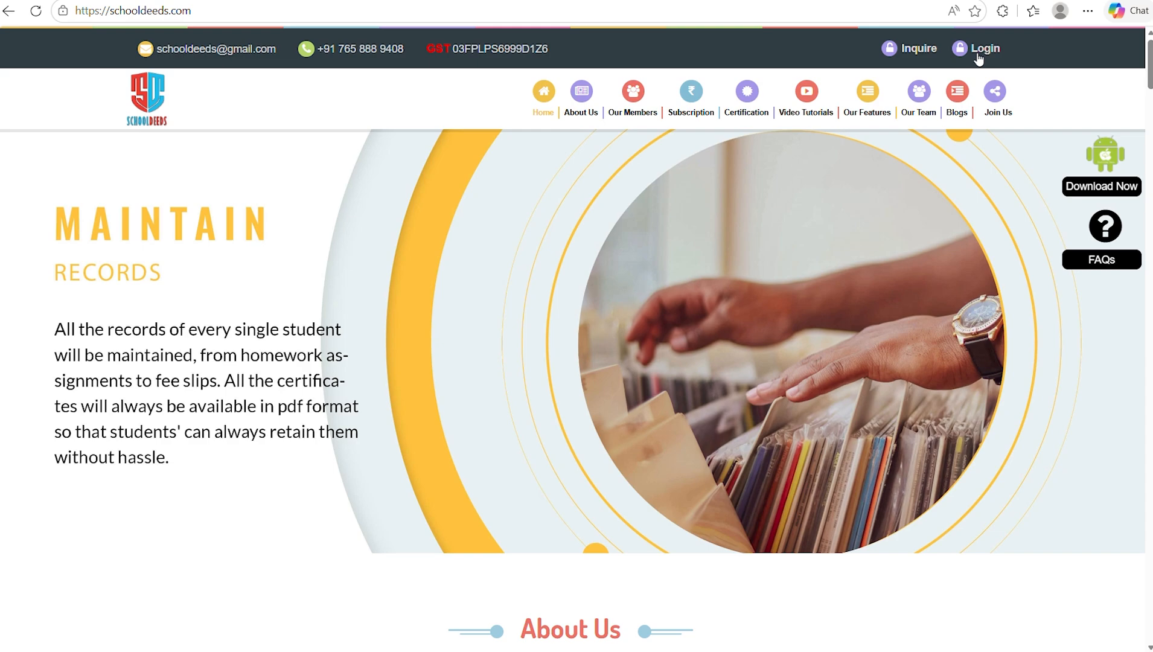
pyautogui.click(978, 53)
pyautogui.click(424, 113)
pyautogui.write('teacher@')
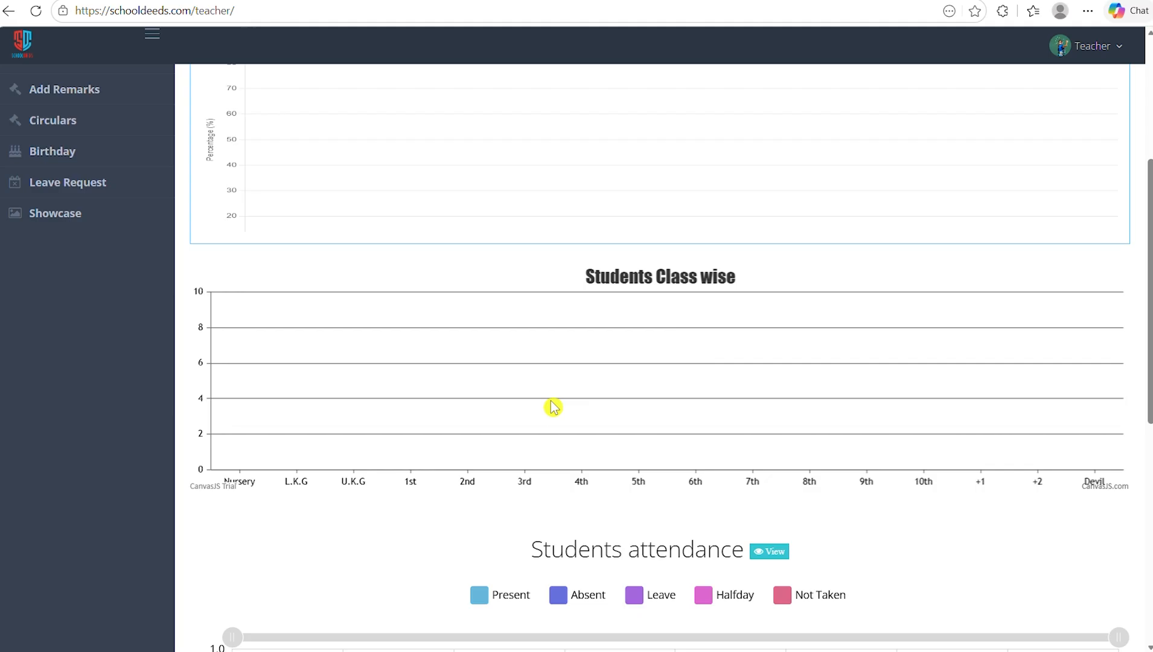
# - Open the Showcase module in the teacher account and look through the approved entries up to their available actions
pyautogui.scroll(-8, 553, 405)
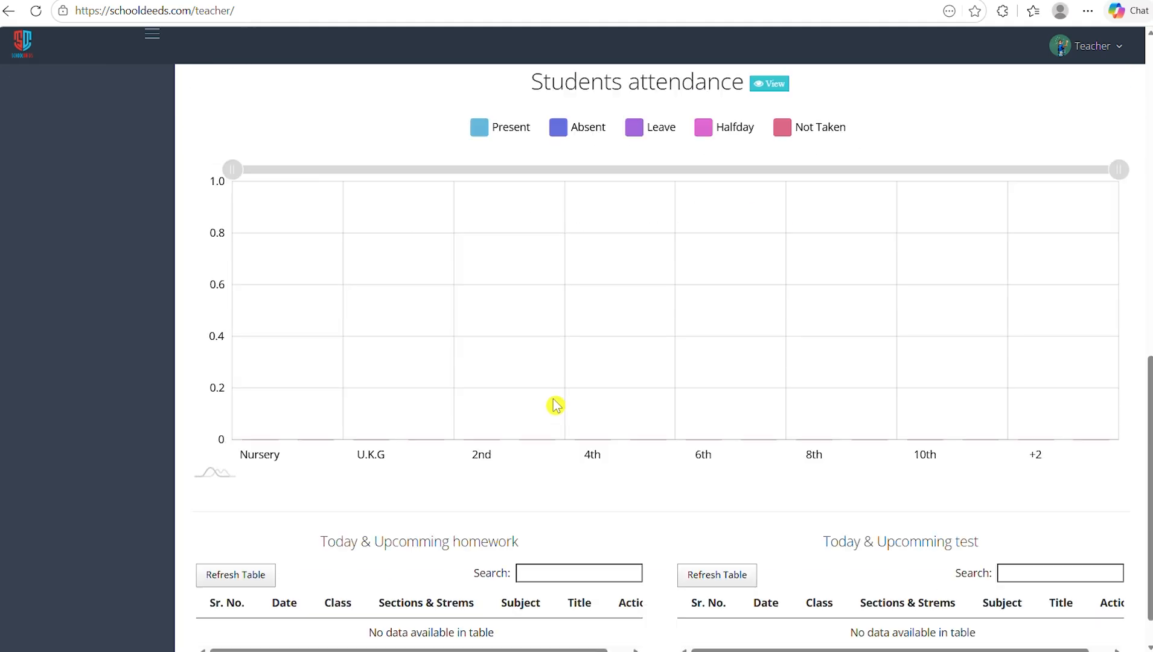
pyautogui.scroll(10, 697, 429)
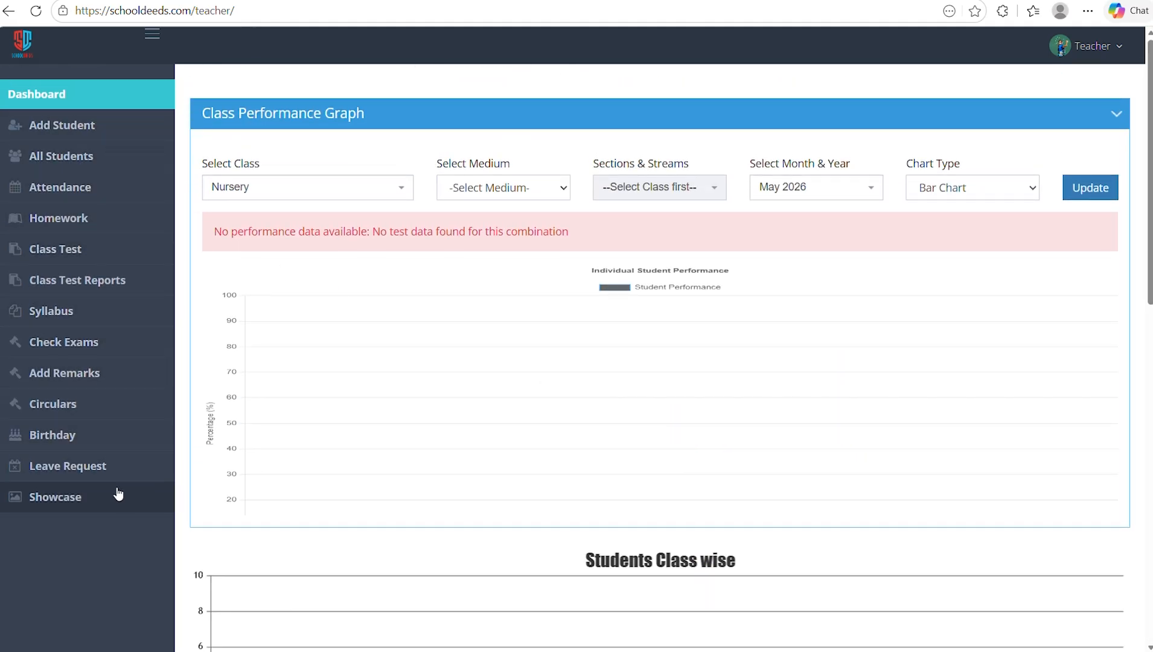
pyautogui.click(111, 501)
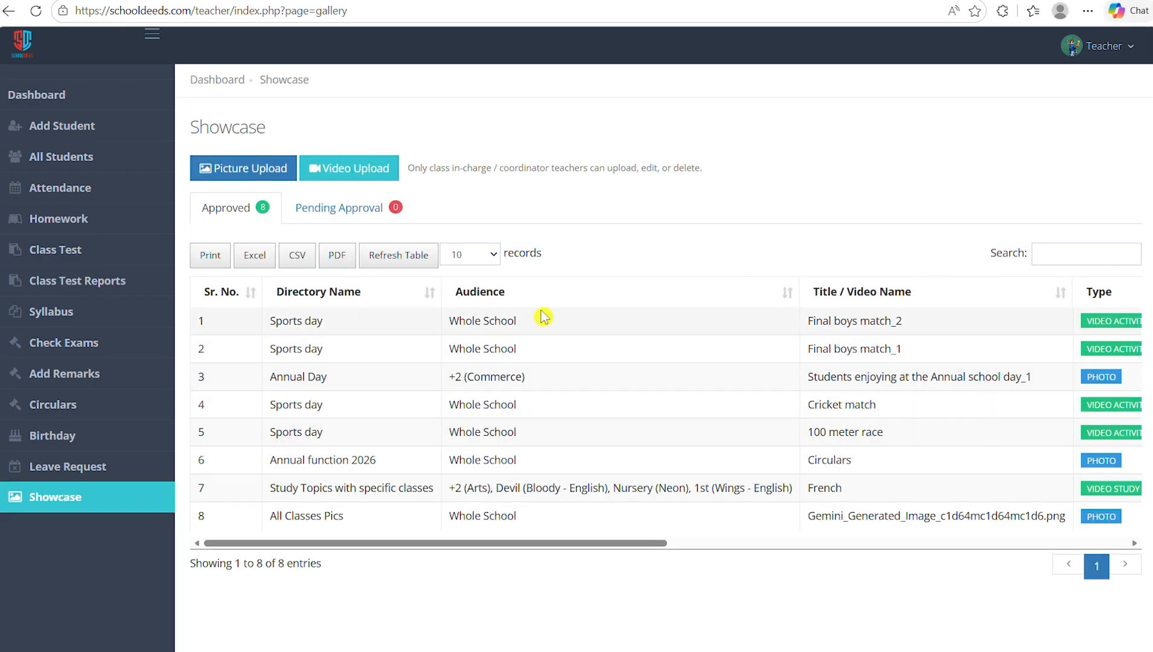
pyautogui.moveTo(577, 550); pyautogui.dragTo(1044, 546)
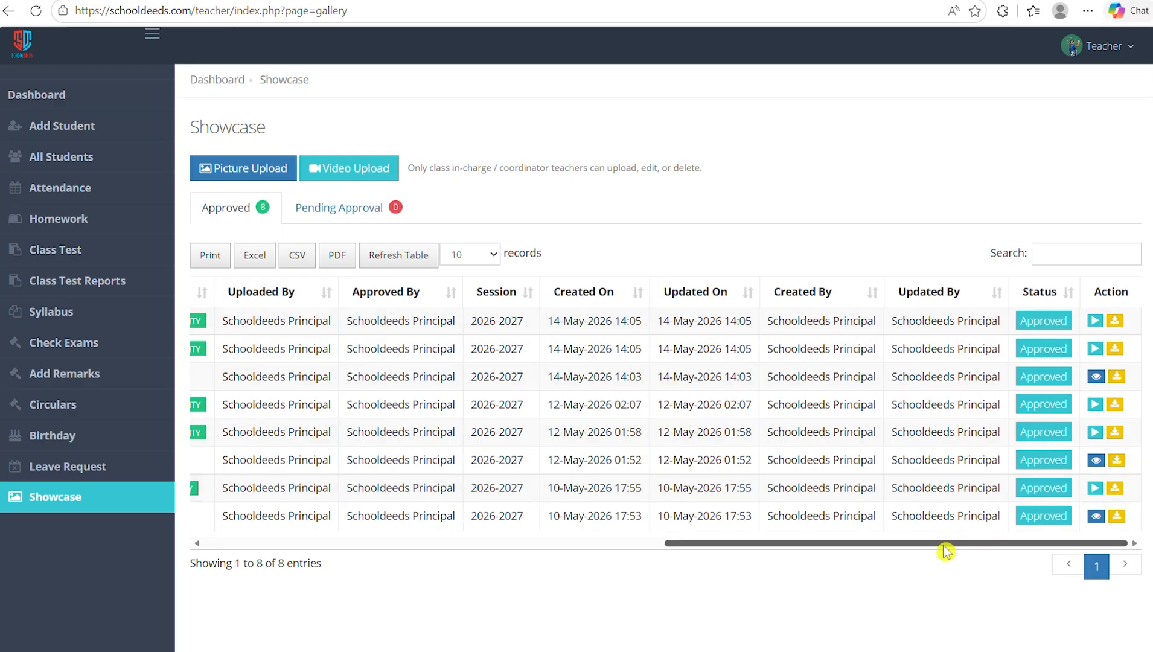
# - Preview the 100 meter race video from the approved entries and close the preview
pyautogui.click(1096, 376)
pyautogui.click(1098, 340)
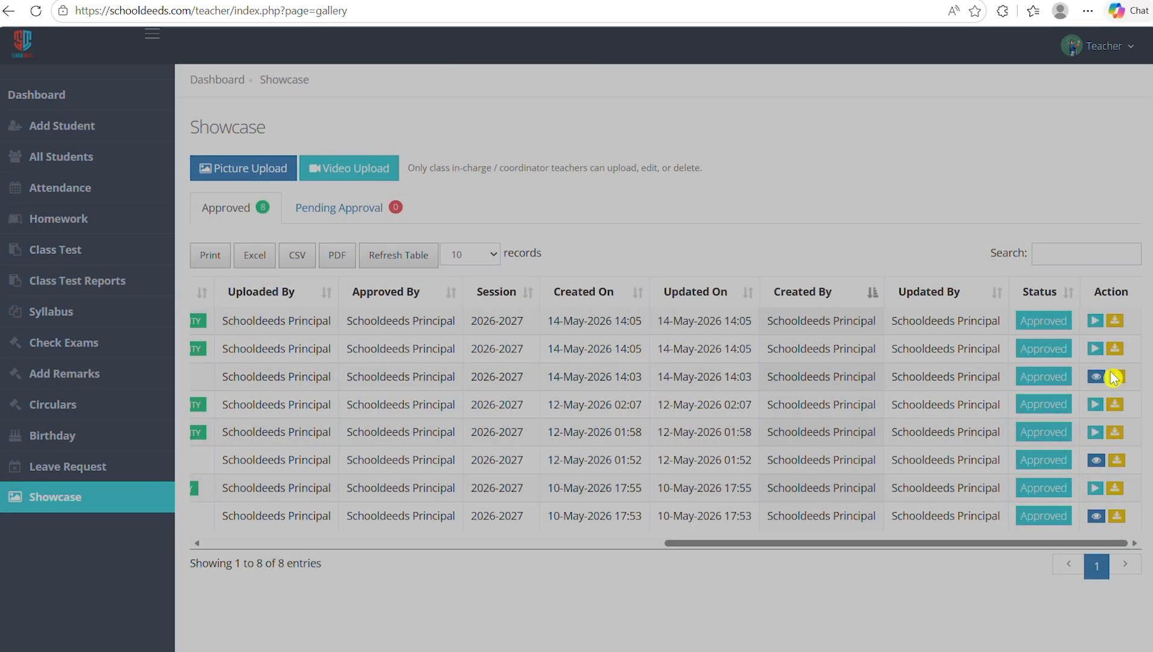
pyautogui.click(1095, 433)
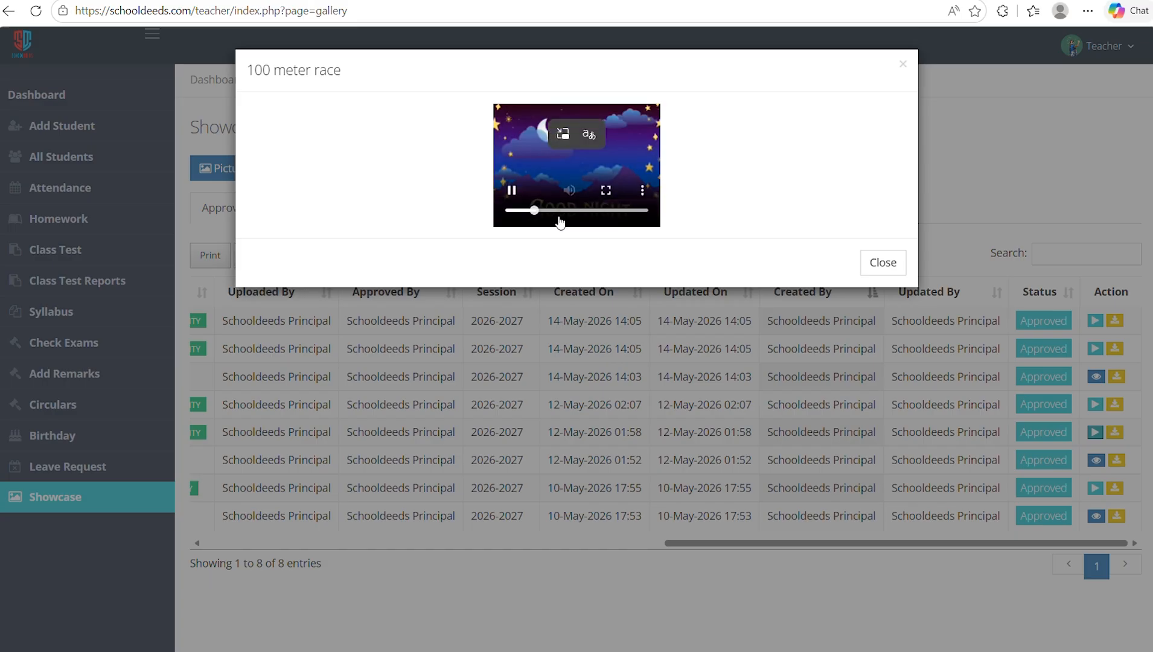
pyautogui.press('Escape')
# - Read the note on which teachers can upload, edit or delete, and check the teacher account options
pyautogui.moveTo(408, 168); pyautogui.dragTo(711, 179)
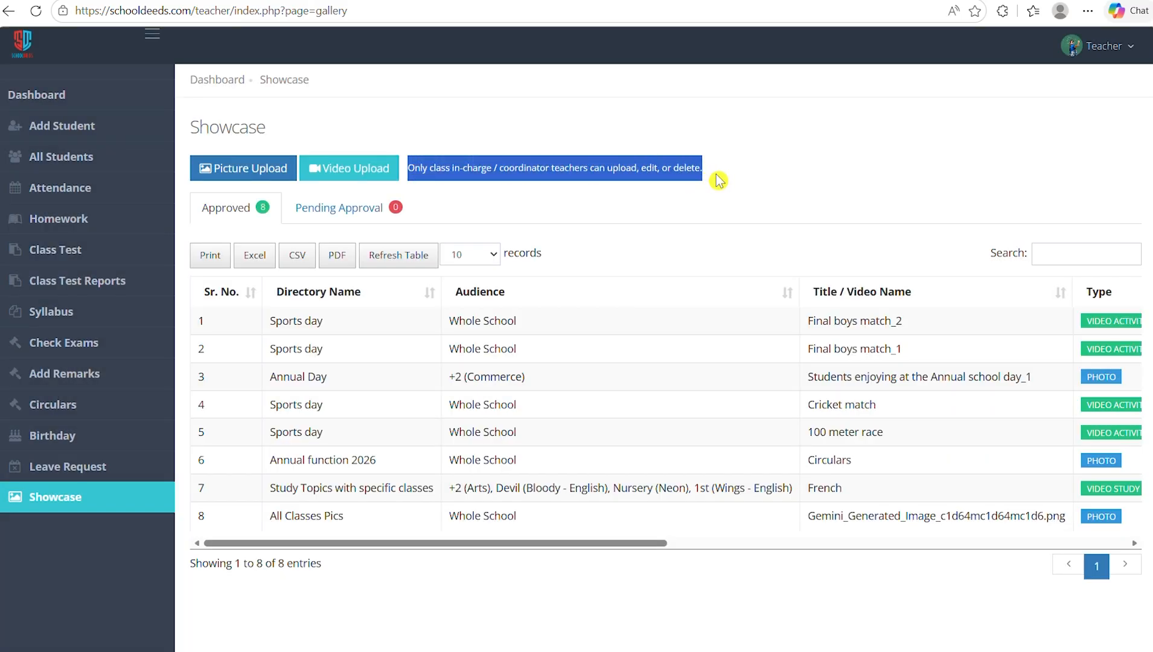
pyautogui.click(1125, 47)
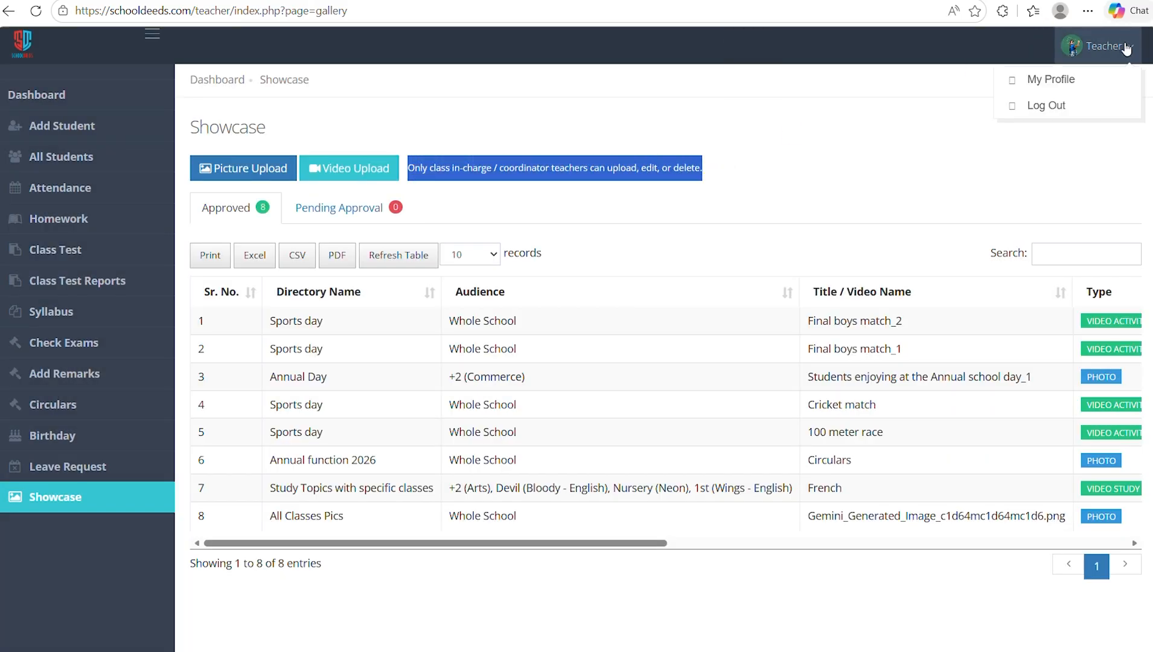
pyautogui.click(1126, 47)
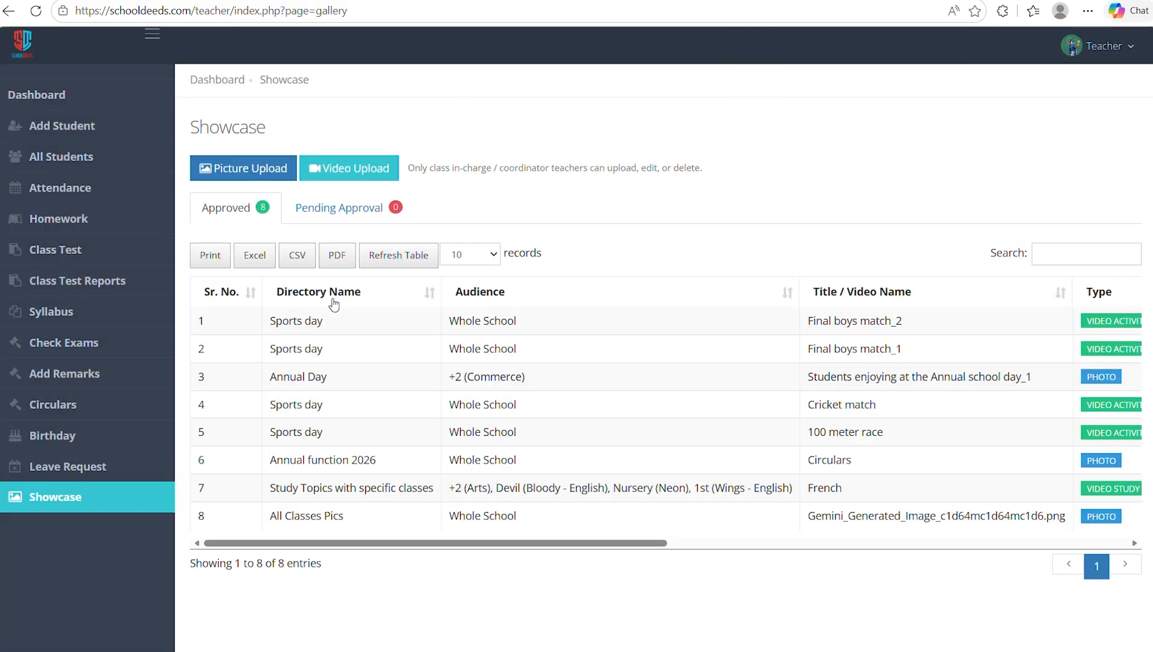
# - Start a picture upload for Whole School, read the approval notice, and choose the Annual function 2026 directory
pyautogui.click(279, 170)
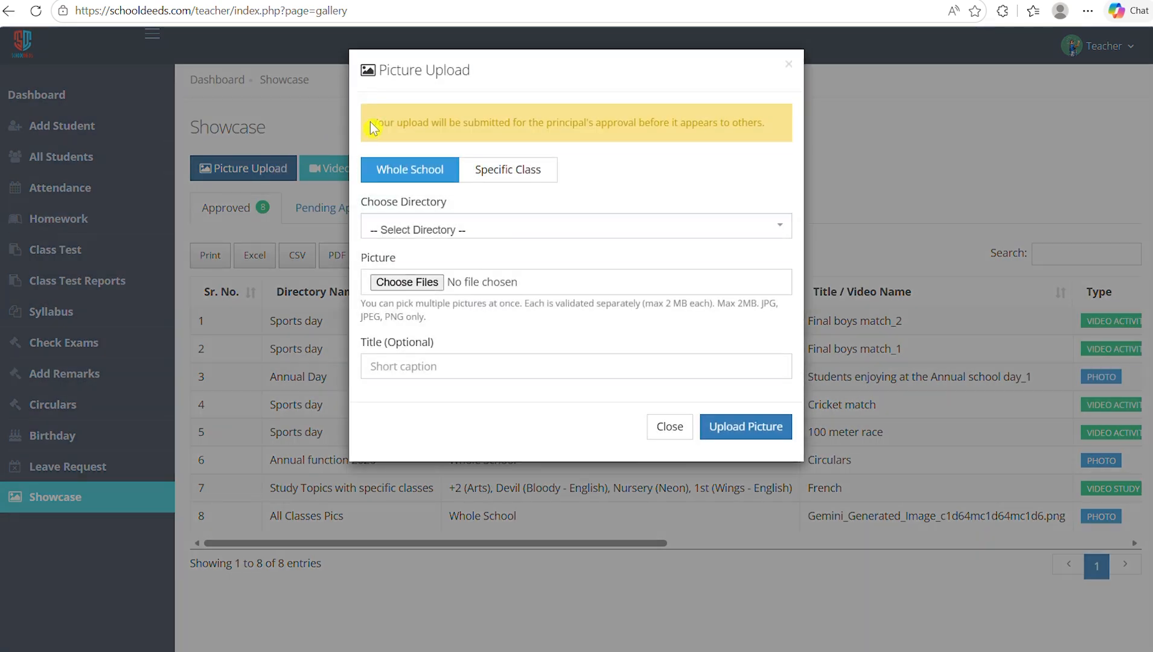
pyautogui.moveTo(370, 121); pyautogui.dragTo(786, 134)
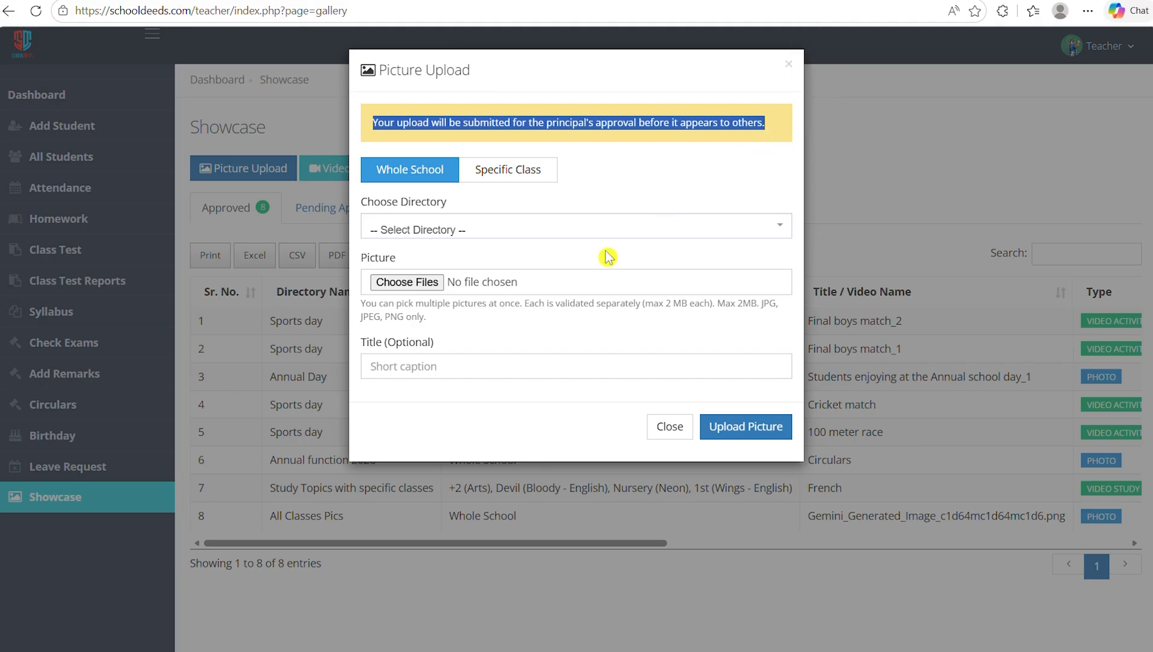
pyautogui.click(560, 235)
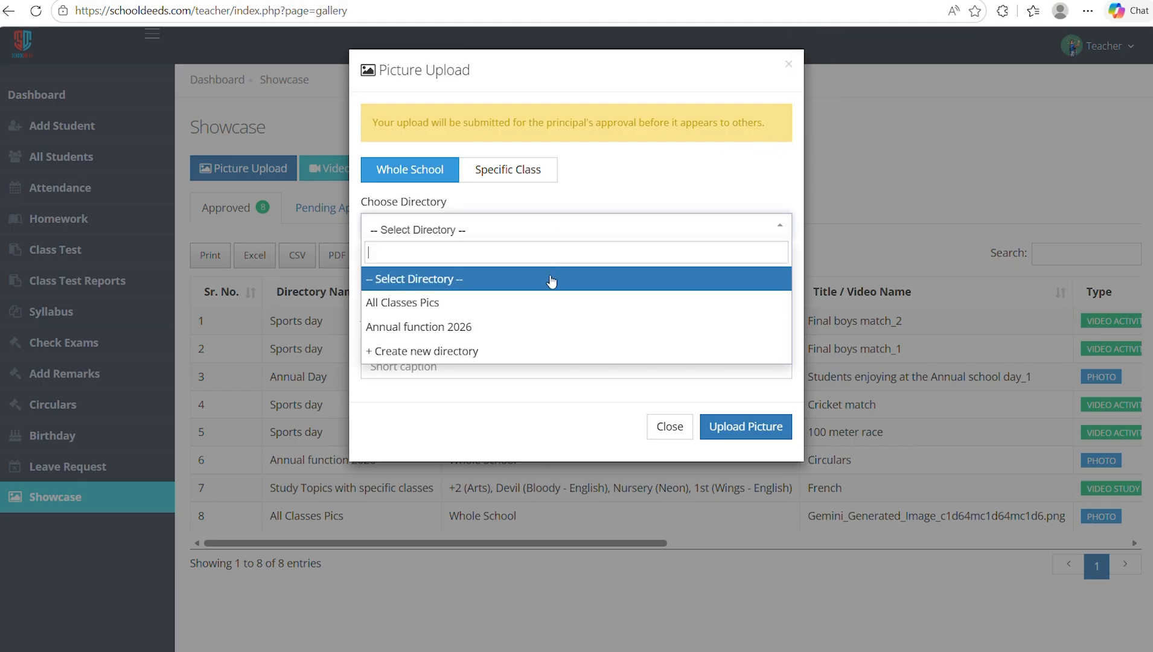
pyautogui.click(548, 337)
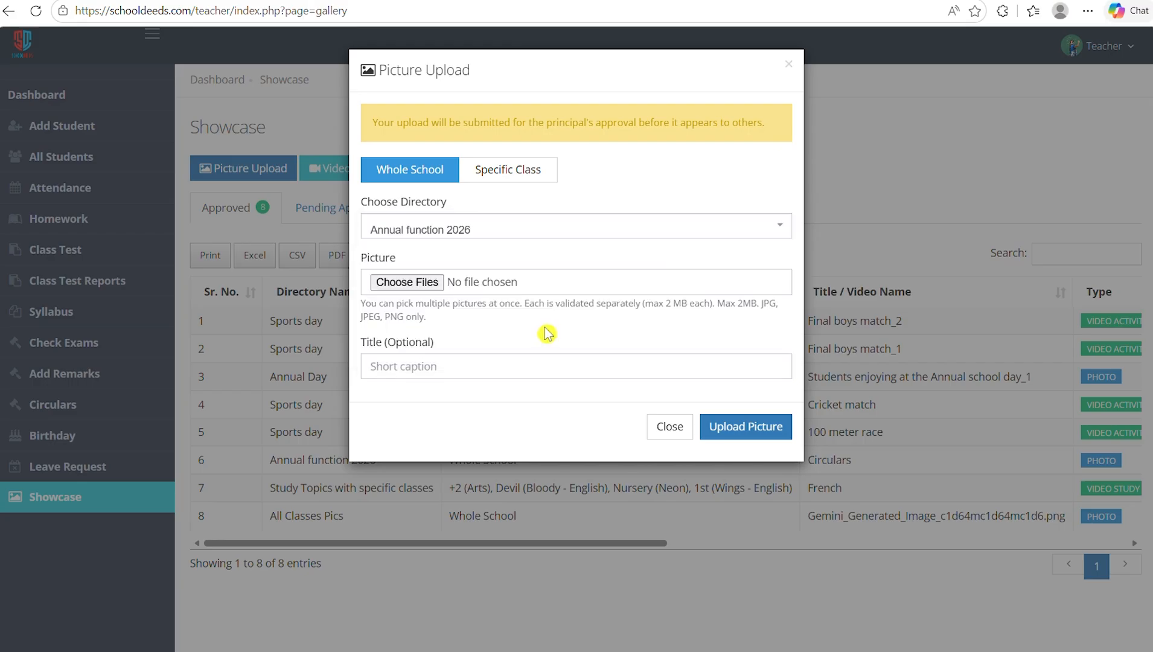
# - Attach the picture Tripuras-cultural.jpg and give it the title "Cultural Function"
pyautogui.click(424, 294)
pyautogui.scroll(-3, 479, 216)
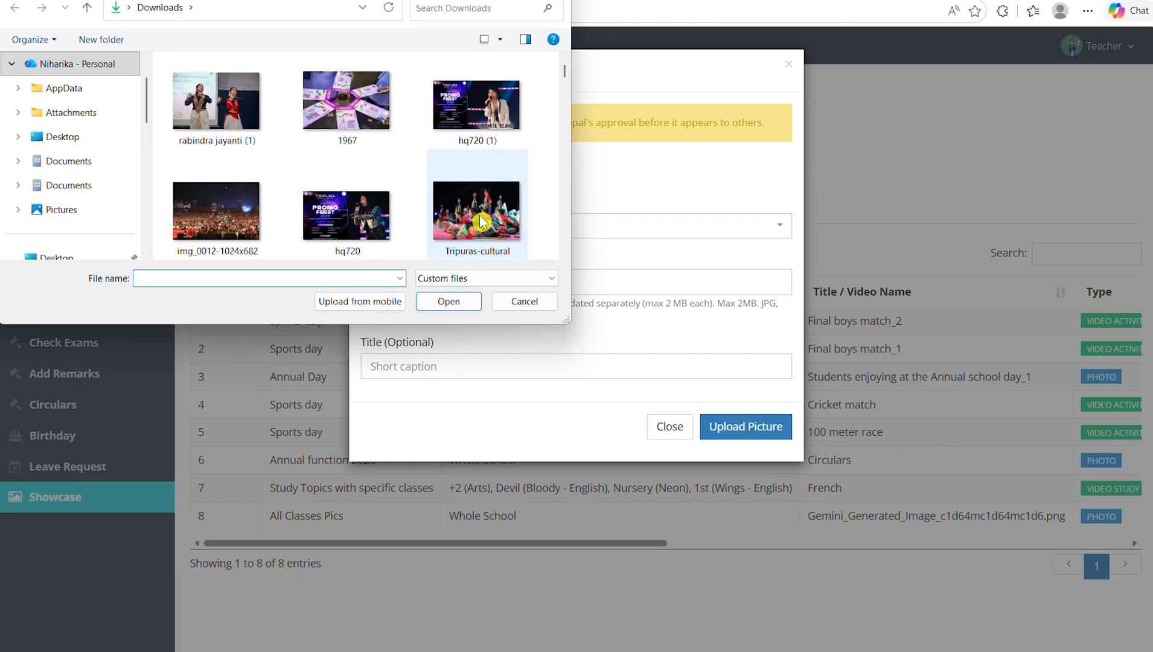
pyautogui.click(495, 136)
pyautogui.click(449, 302)
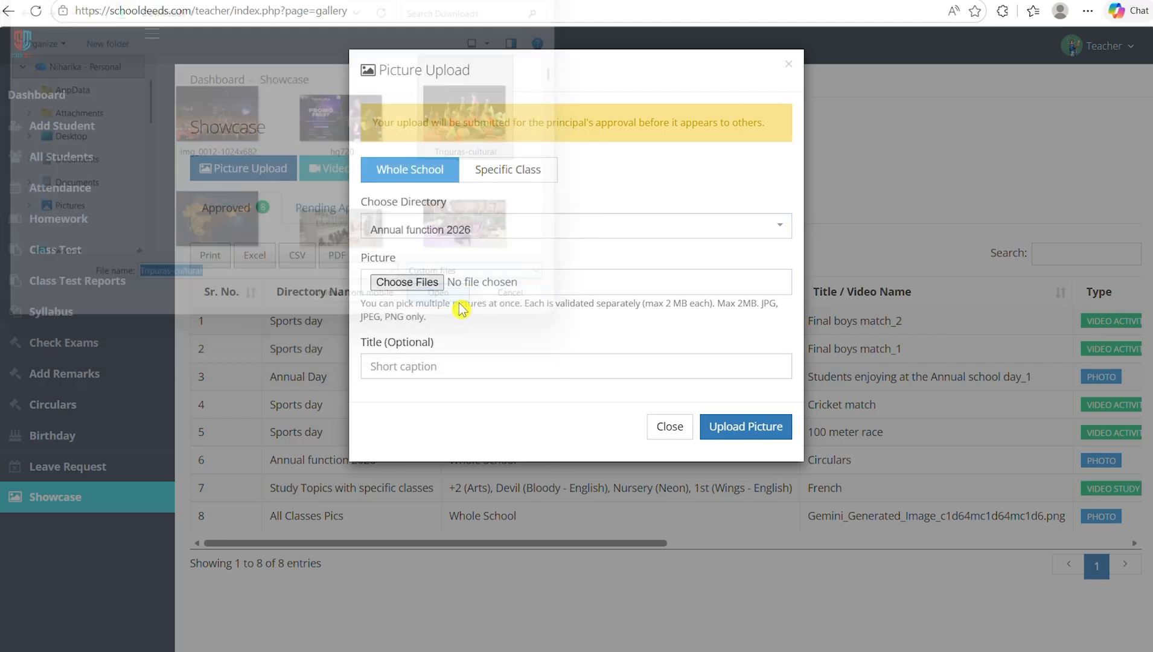
pyautogui.click(511, 393)
pyautogui.write('Cu')
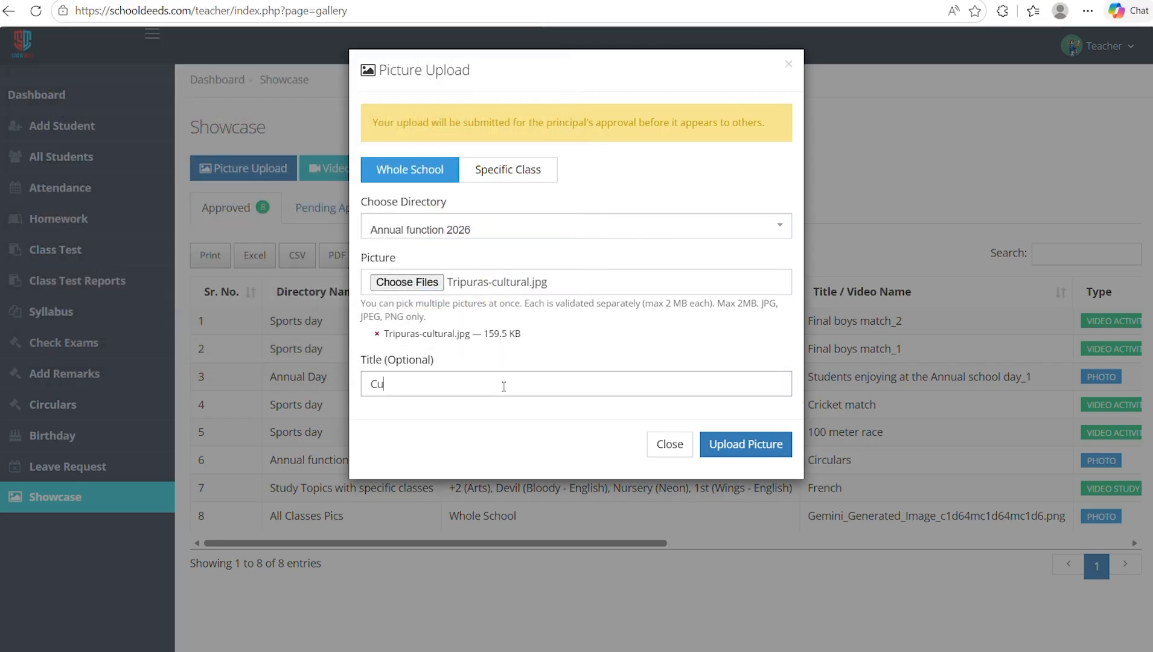
pyautogui.write('ltural Function')
# - Check the size limit per picture and upload the Cultural Function picture
pyautogui.moveTo(667, 303); pyautogui.dragTo(712, 303)
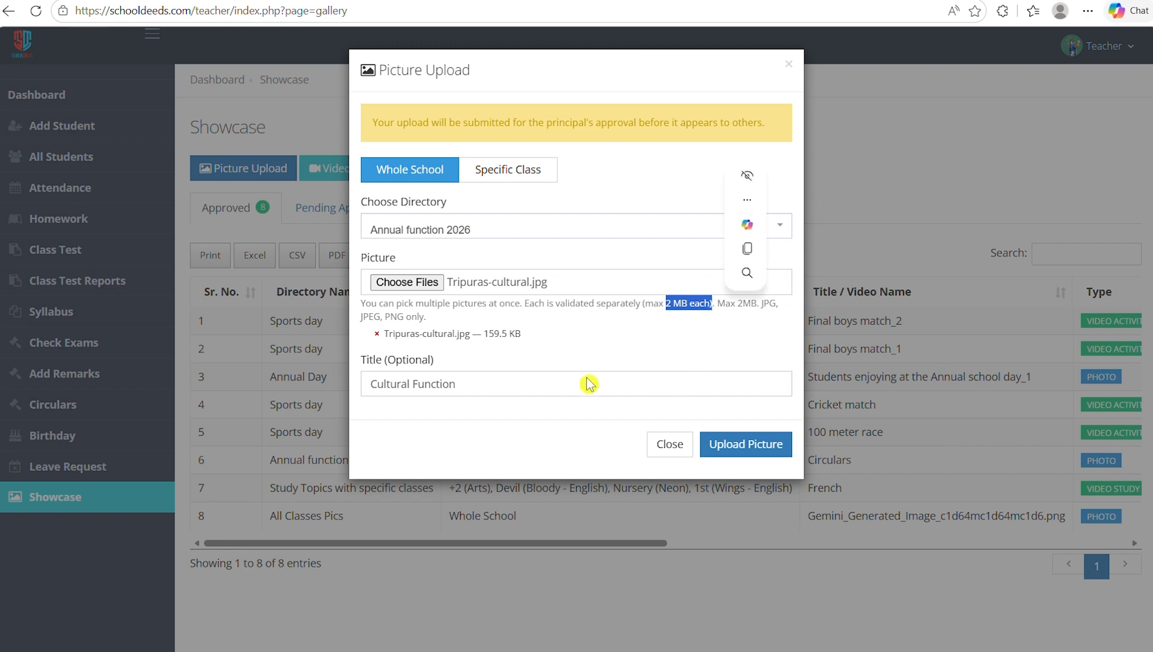
pyautogui.click(727, 444)
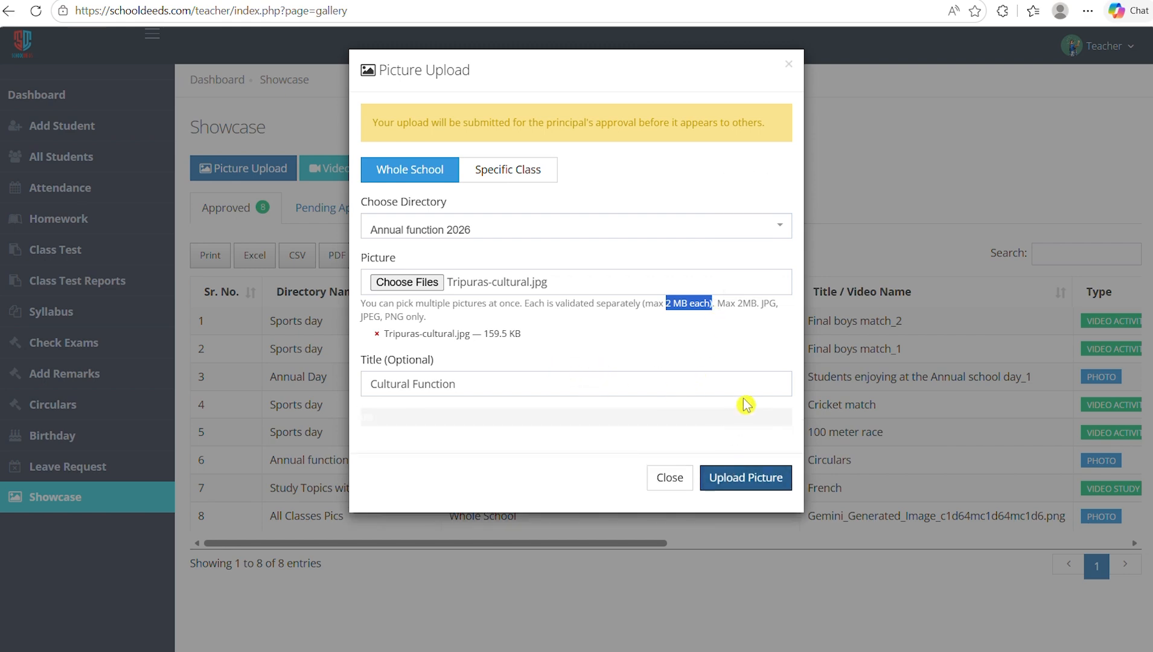
pyautogui.click(771, 474)
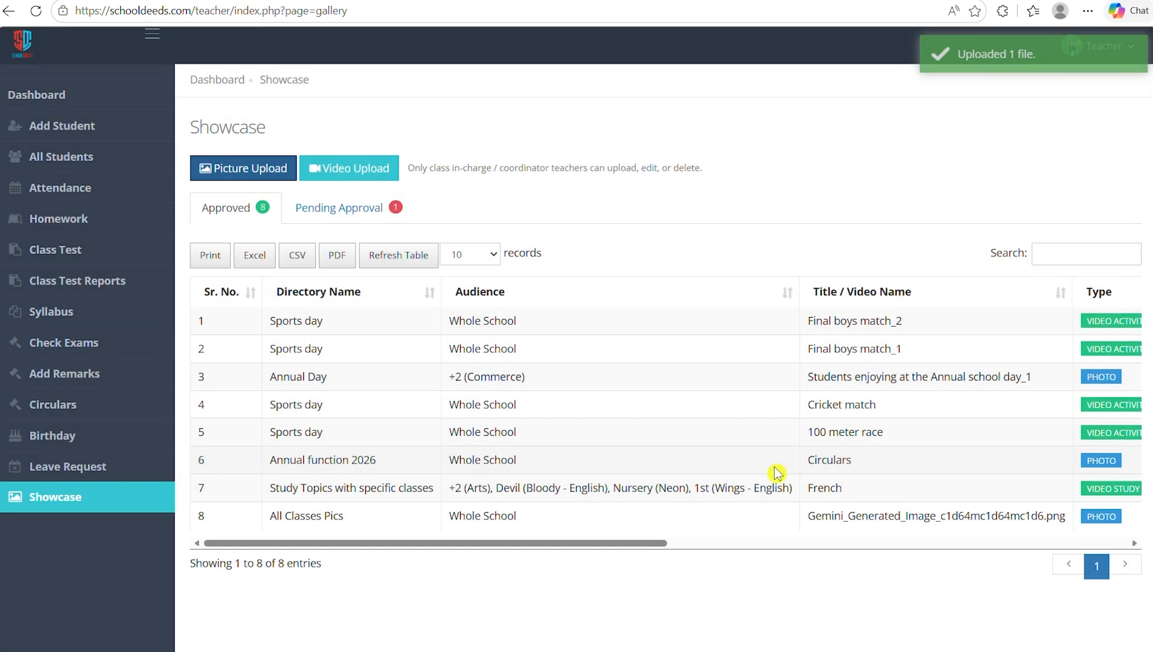
# - Show the entries pending approval and preview the Cultural Function picture
pyautogui.click(339, 207)
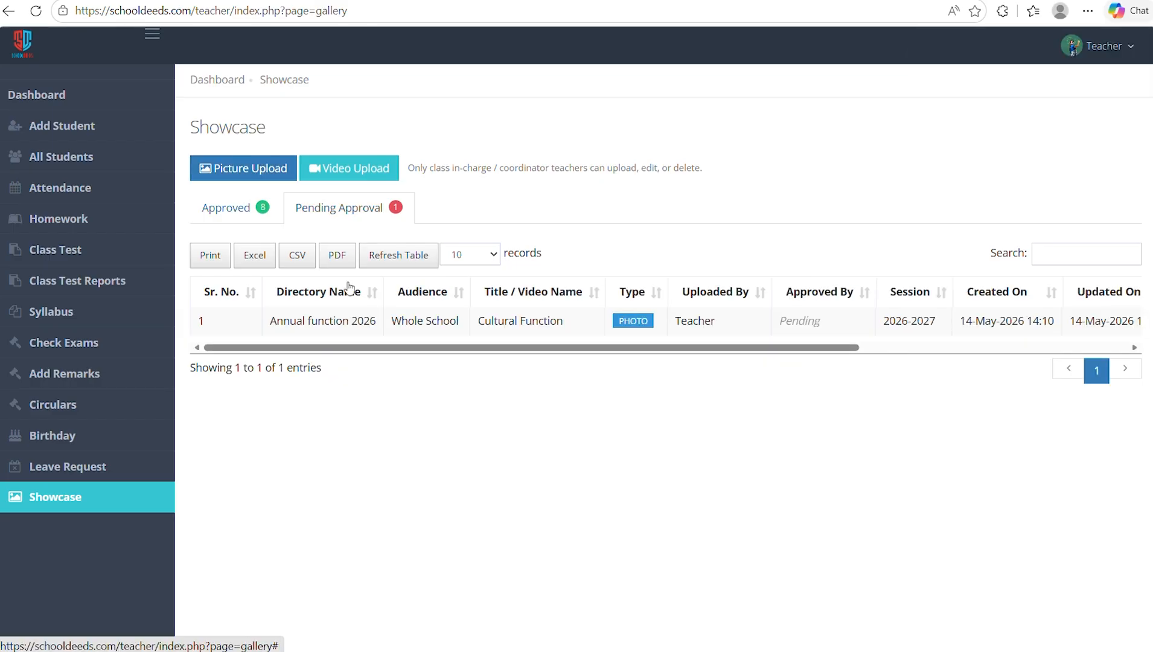
pyautogui.moveTo(753, 349); pyautogui.dragTo(1106, 321)
pyautogui.click(1068, 321)
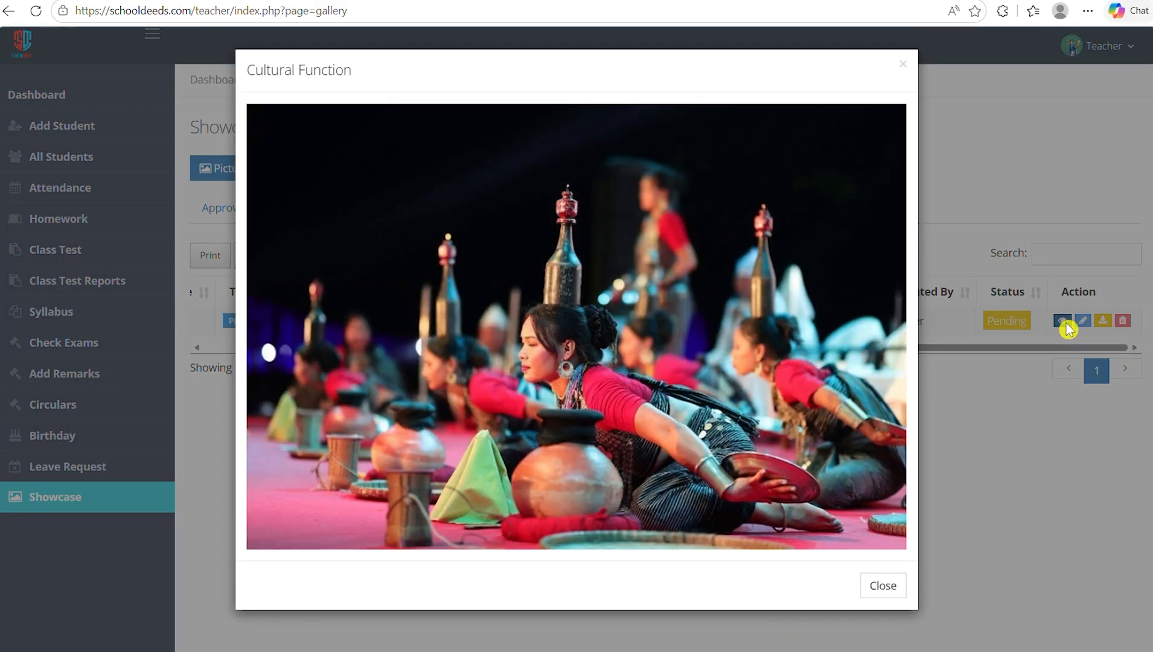
pyautogui.click(1086, 326)
# - Edit the pending picture's title to "Cultural Function Photos" and save the changes
pyautogui.click(1084, 321)
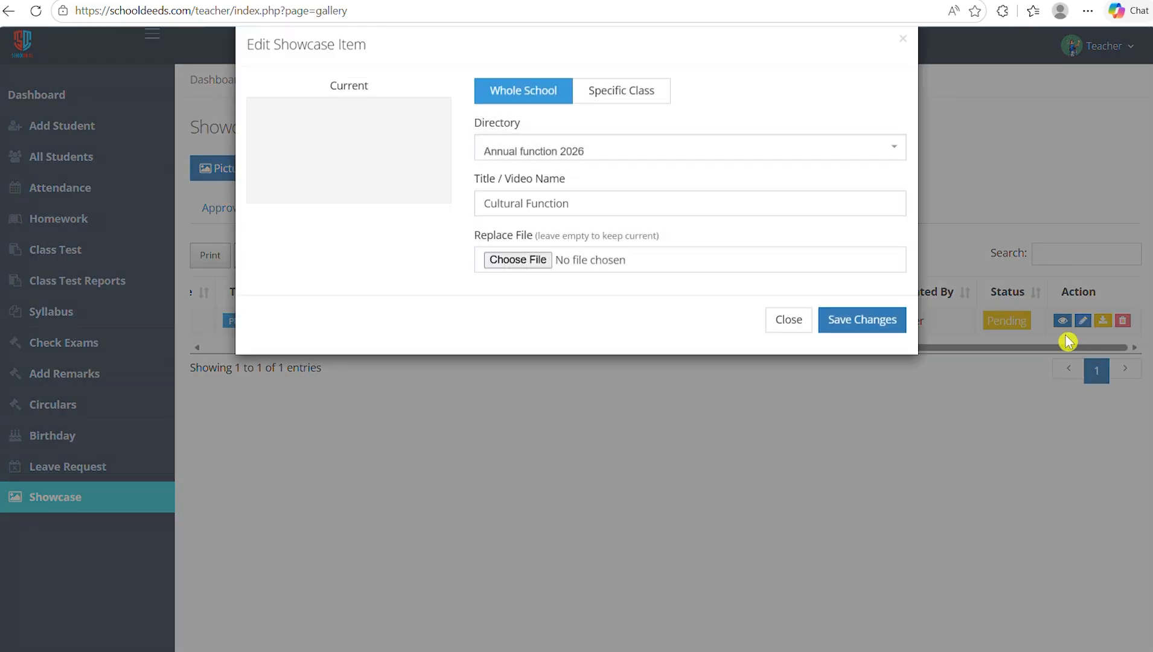
pyautogui.click(522, 230)
pyautogui.write('Photos')
pyautogui.click(875, 346)
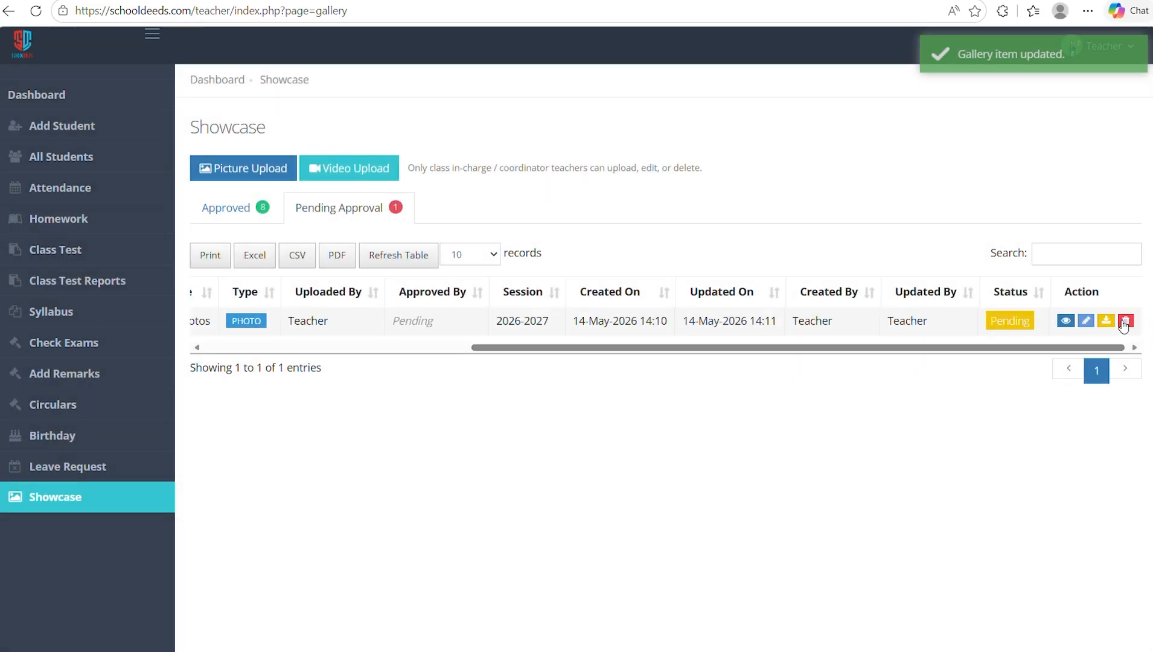
pyautogui.click(1127, 322)
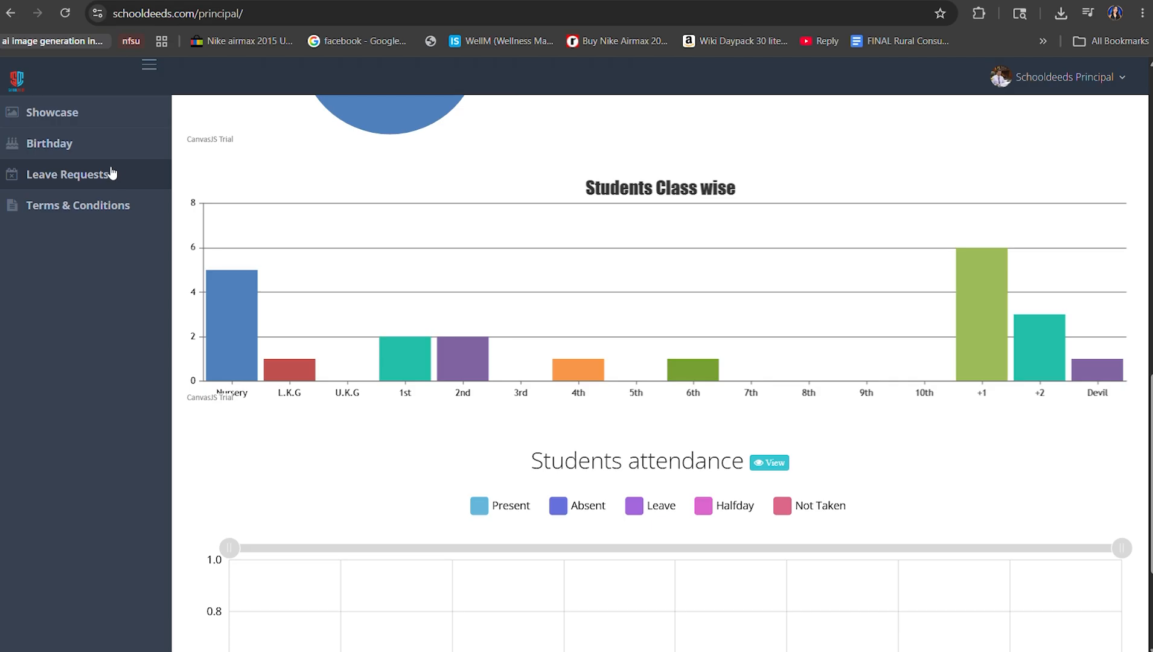
# - Switch to the principal account and open its Showcase module
pyautogui.scroll(1, 120, 166)
pyautogui.scroll(4, 124, 242)
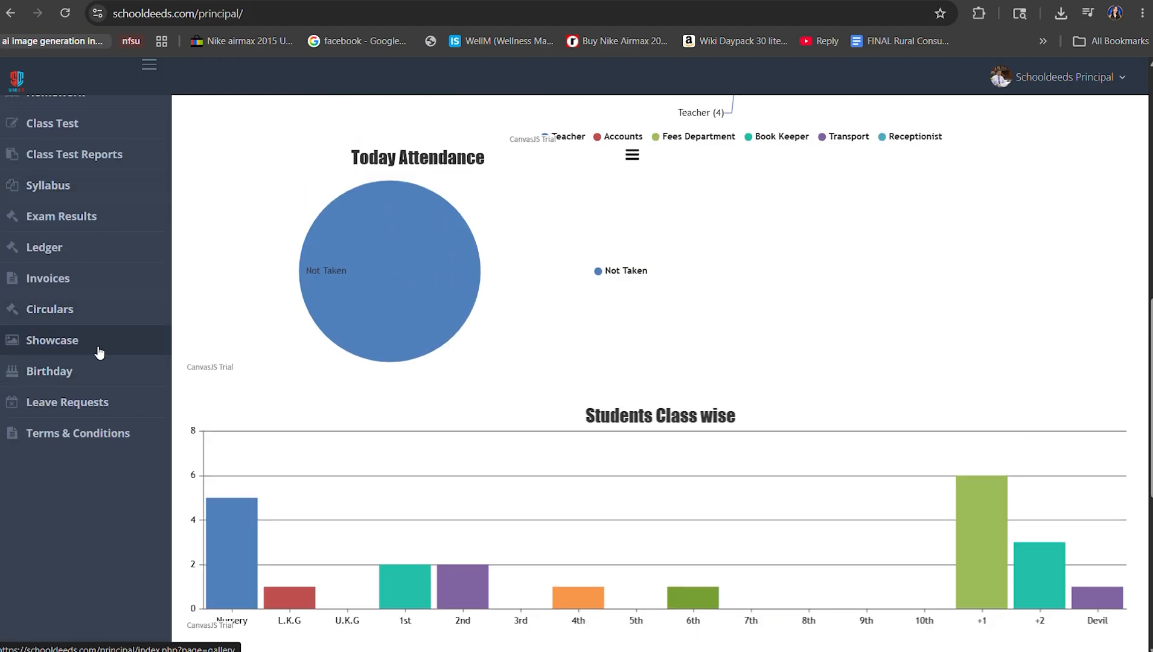
pyautogui.click(97, 344)
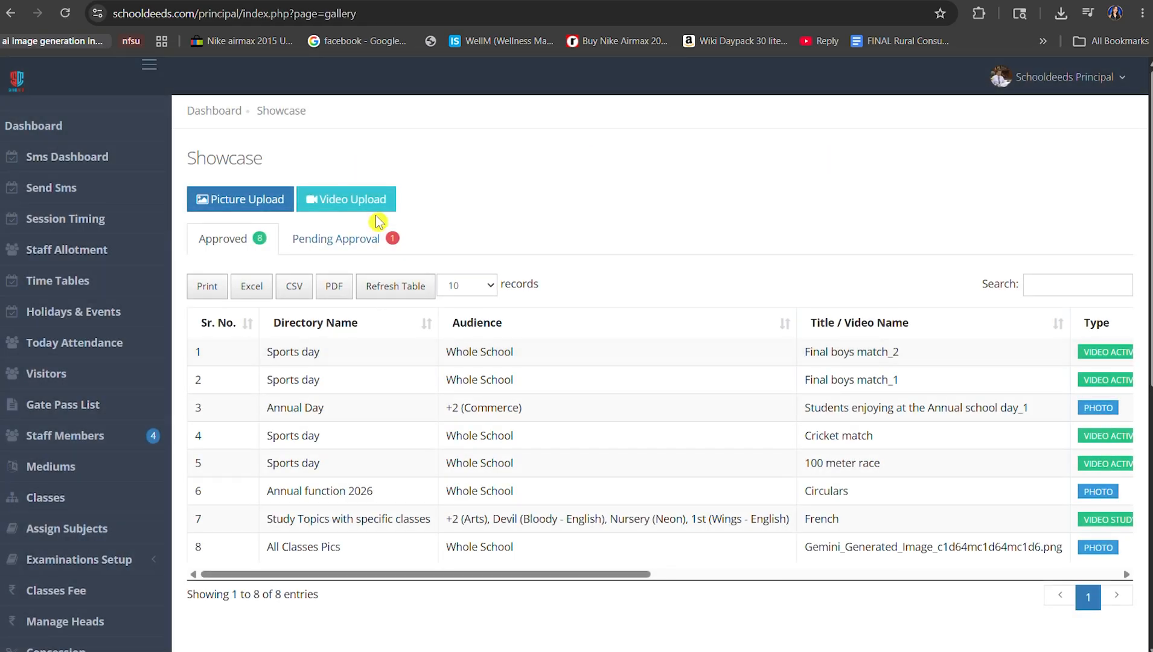
# - Find the teacher's Cultural Function Photos entry among the items pending approval and approve it
pyautogui.click(378, 238)
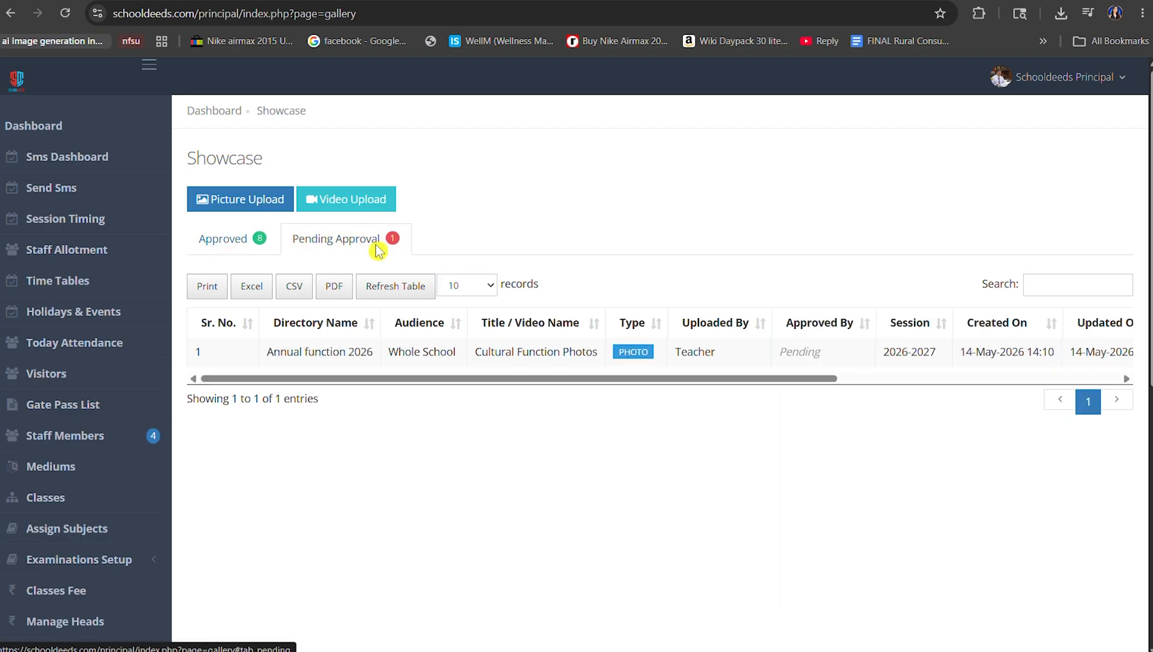
pyautogui.moveTo(684, 383); pyautogui.dragTo(963, 380)
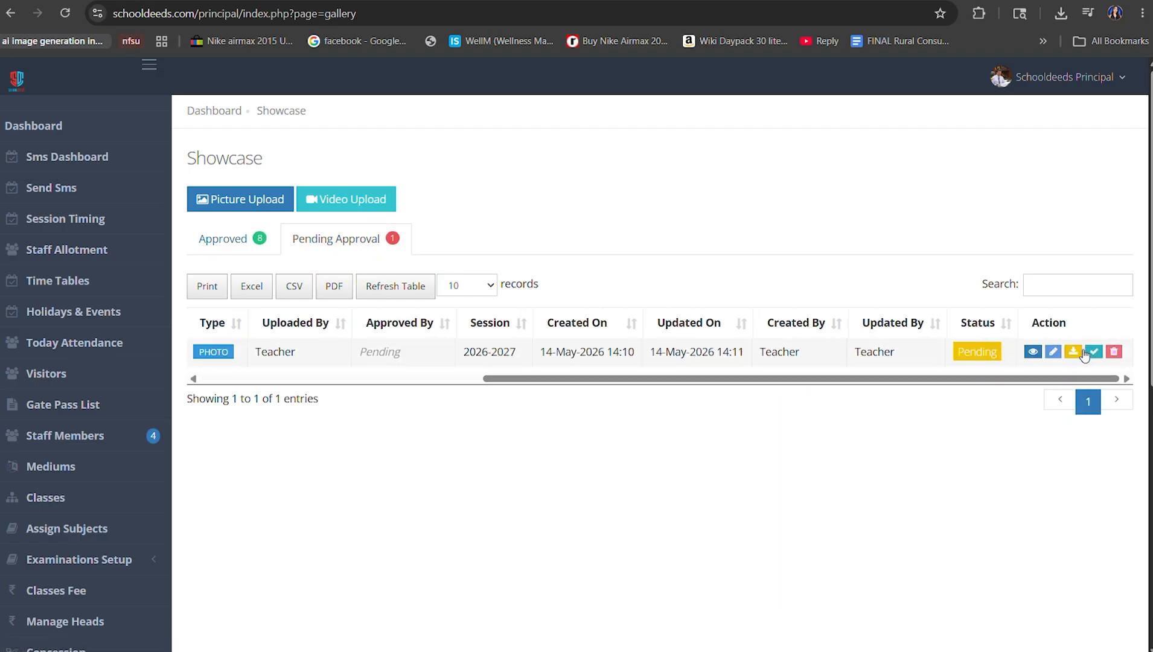
pyautogui.click(1046, 354)
pyautogui.click(1095, 354)
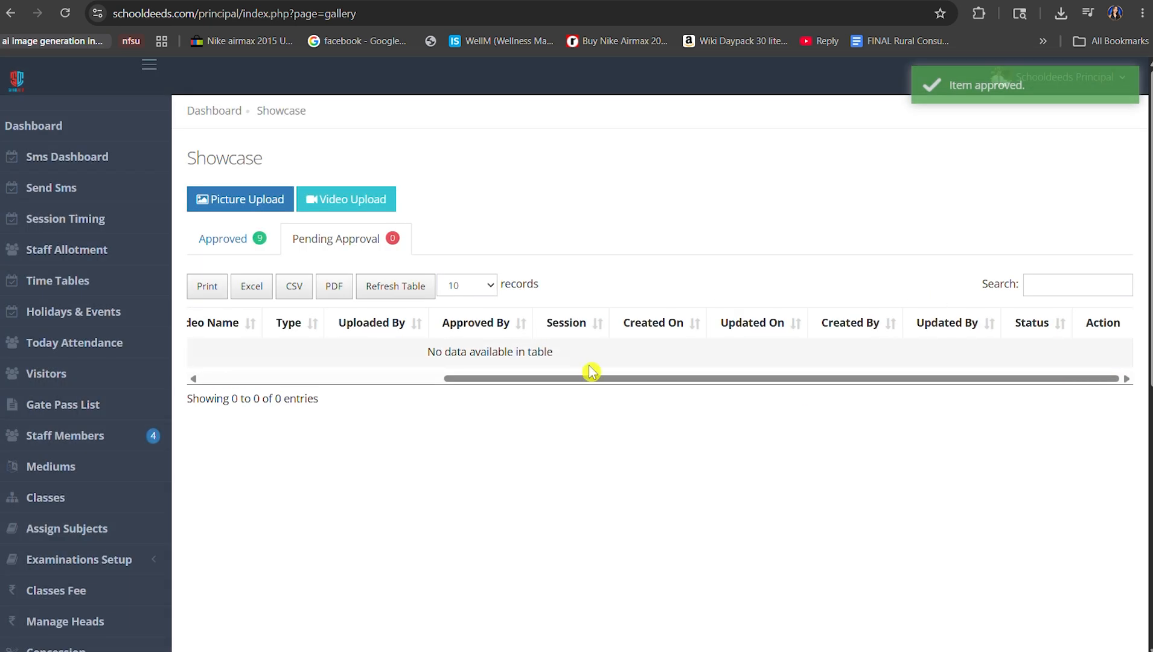
# - Check the pending list, then examine the Cultural Function Photos entry and its uploader among the approved items
pyautogui.moveTo(428, 353); pyautogui.dragTo(546, 365)
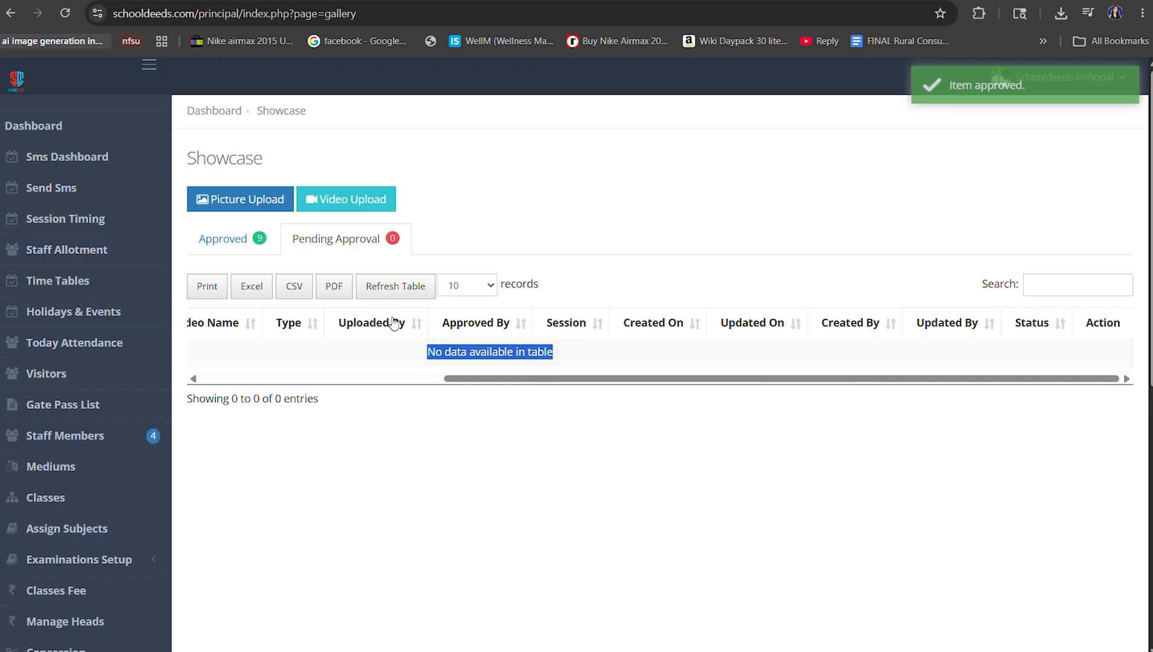
pyautogui.click(246, 239)
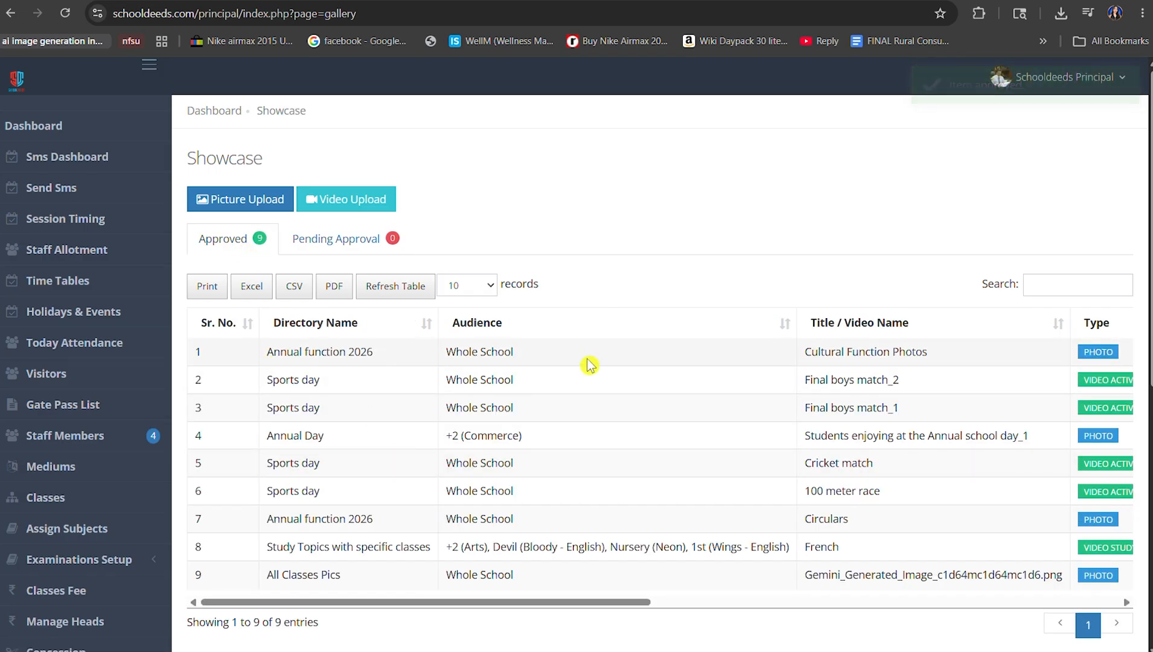
pyautogui.moveTo(592, 602); pyautogui.dragTo(876, 599)
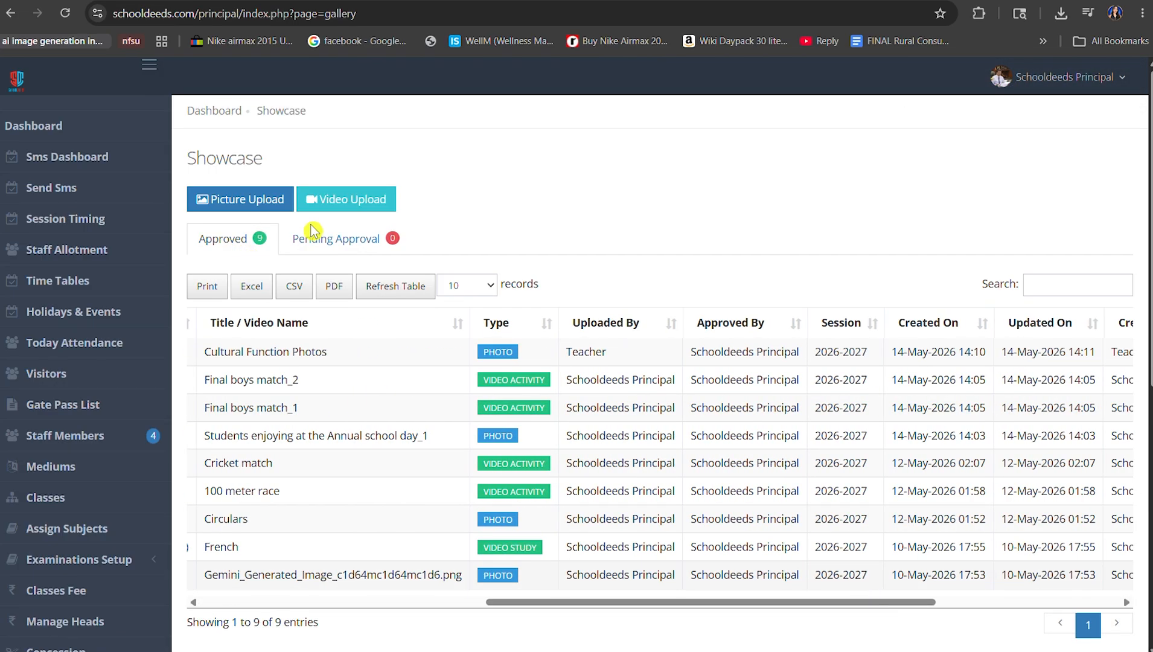
pyautogui.moveTo(611, 353); pyautogui.dragTo(391, 354)
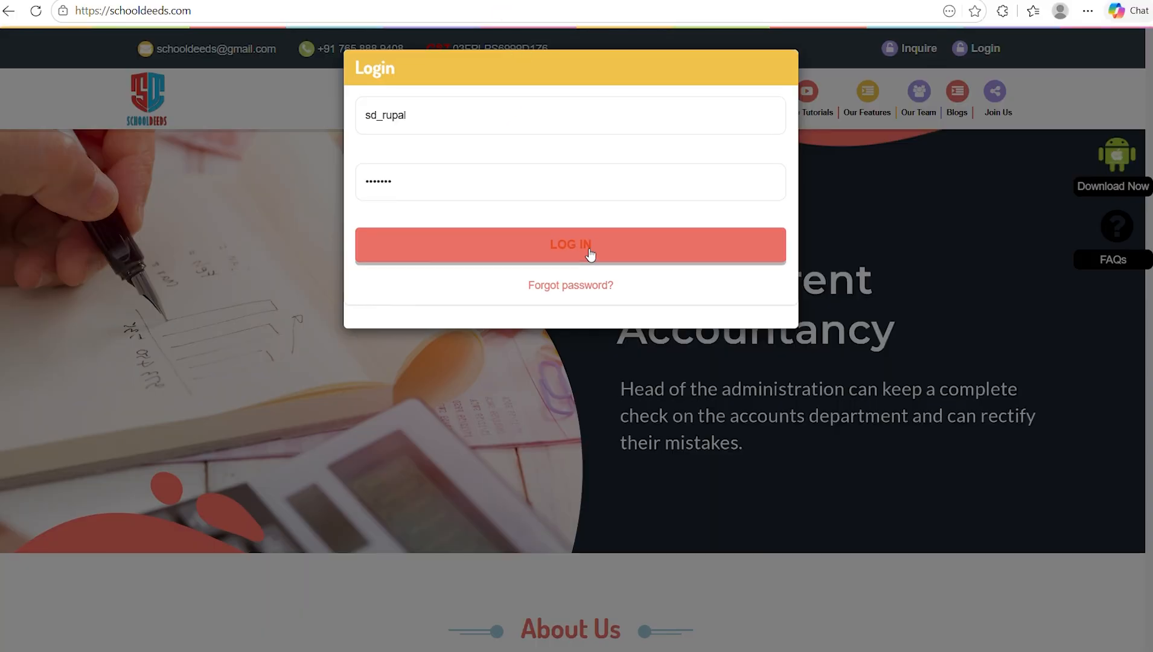
# - Switch to the SchoolDeeds home page and log in with the student account
pyautogui.click(590, 253)
pyautogui.click(589, 243)
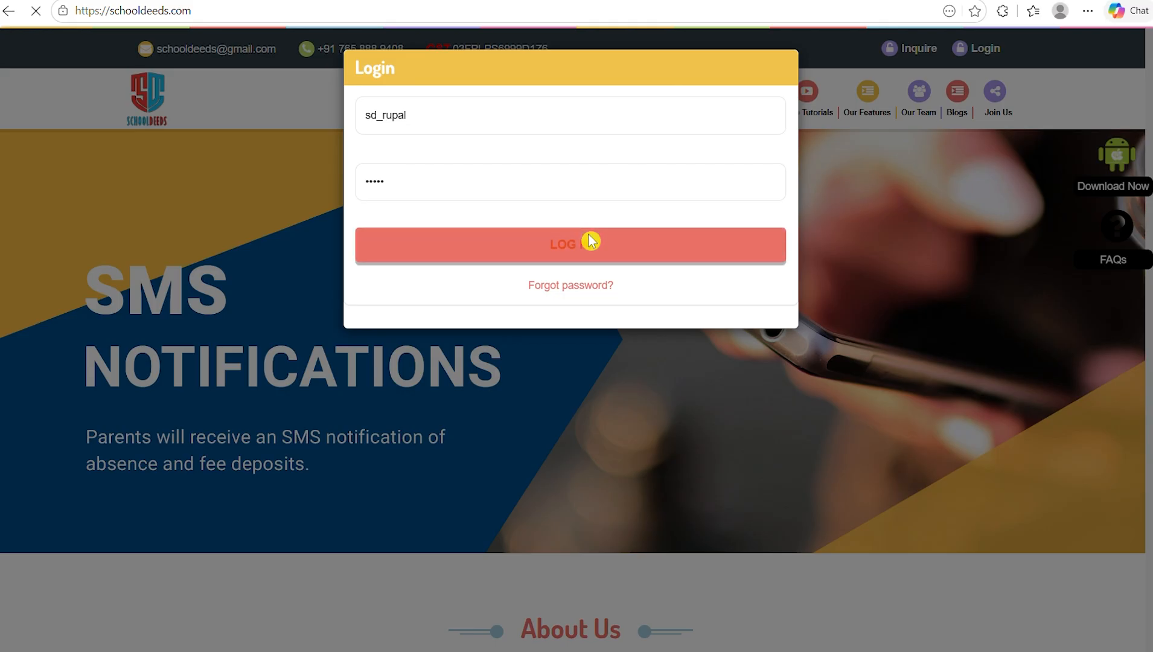
pyautogui.click(591, 241)
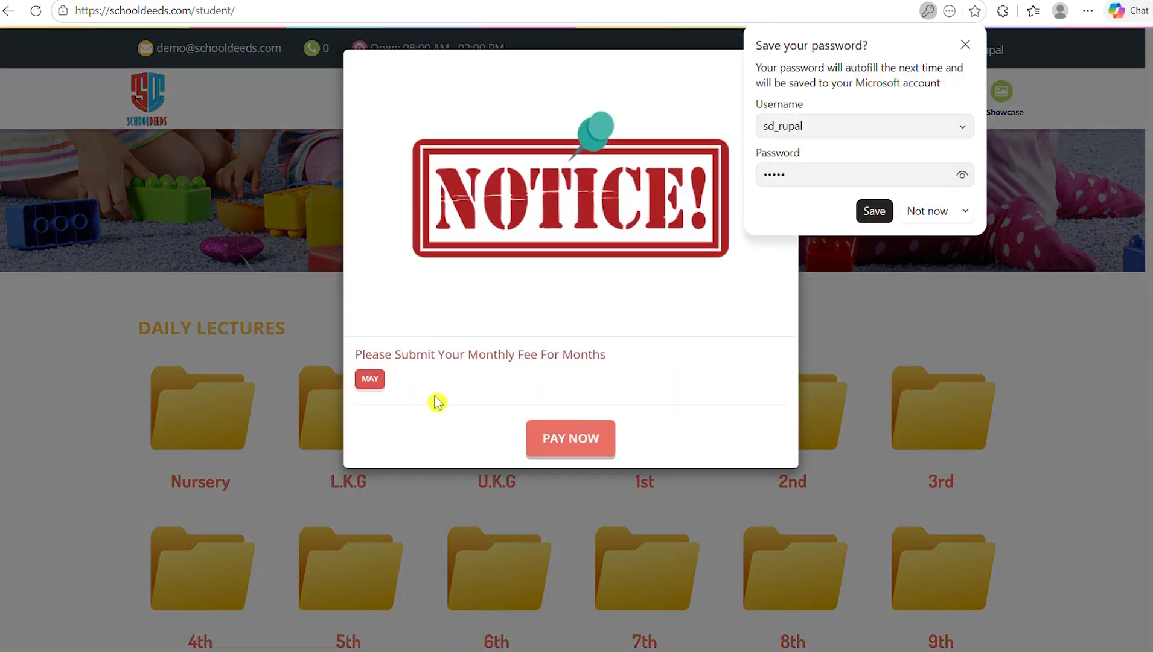
# - Decline saving the password, dismiss the monthly fee notice and open the student's Showcase module
pyautogui.click(925, 210)
pyautogui.click(889, 326)
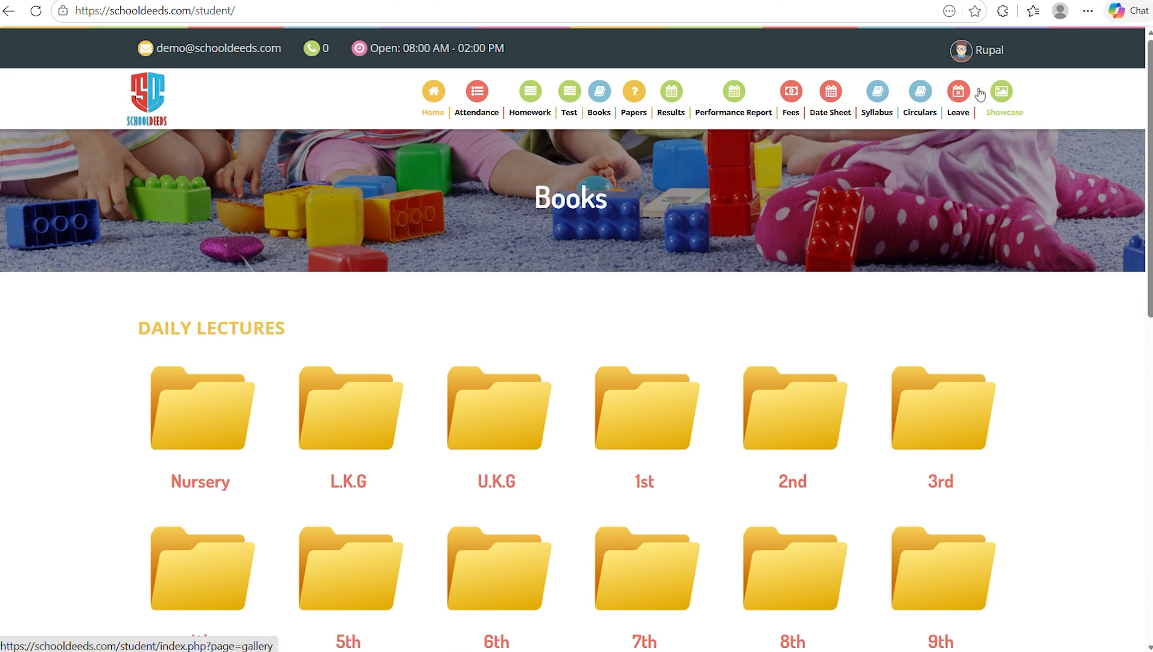
pyautogui.click(1000, 91)
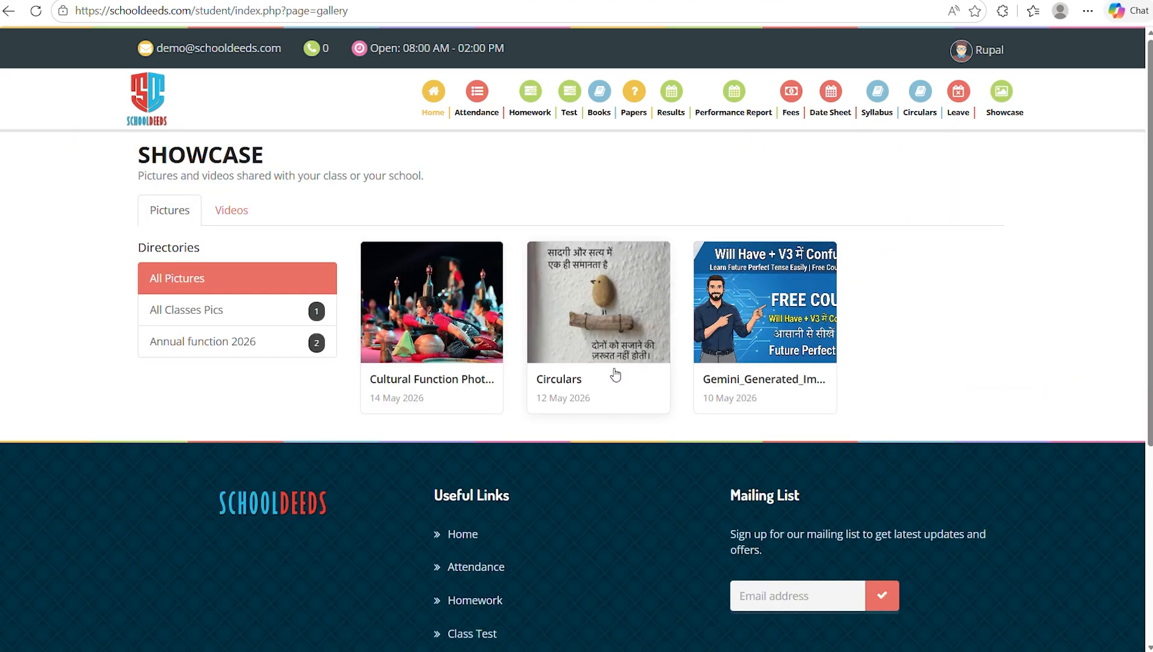
# - Browse the Showcase pictures by directory: All Pictures, All Classes Pics and Annual function 2026
pyautogui.click(174, 277)
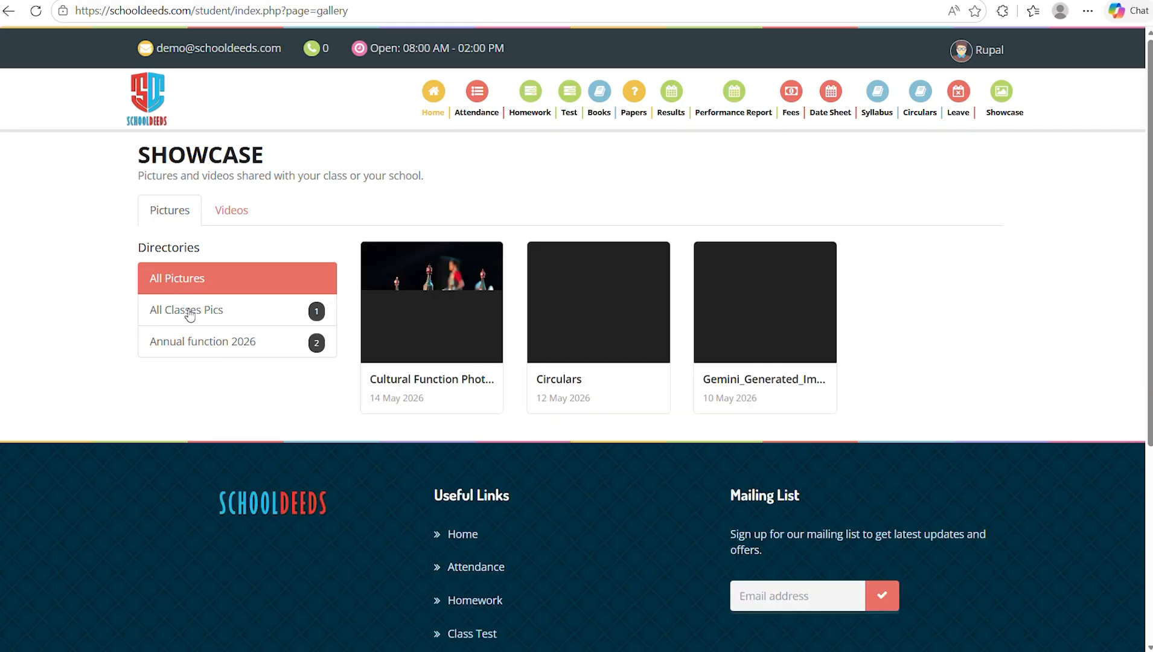
pyautogui.click(192, 314)
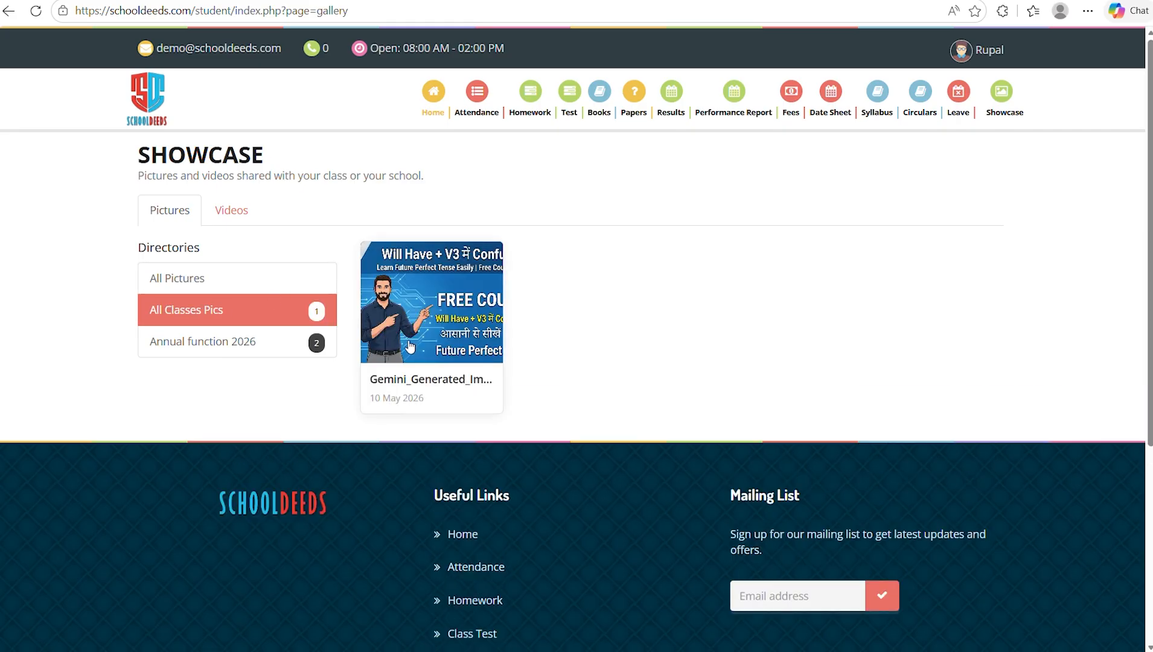
pyautogui.click(251, 348)
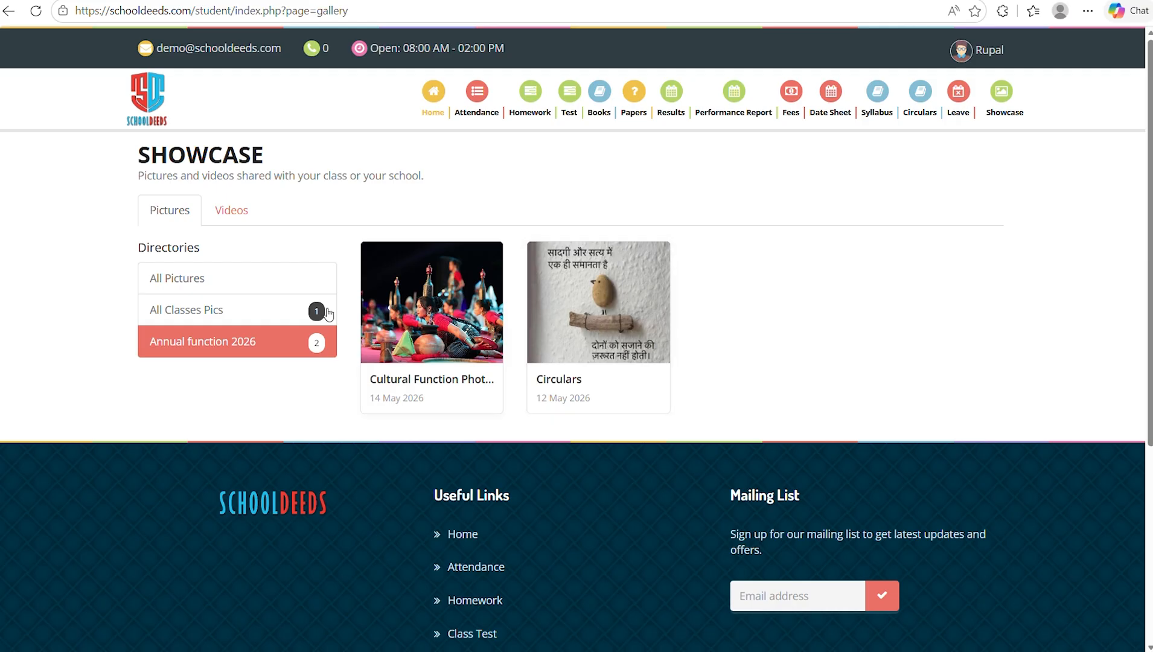
# - Show the Showcase videos and open Final boys match_2 and Final boys match_1 for viewing
pyautogui.click(232, 210)
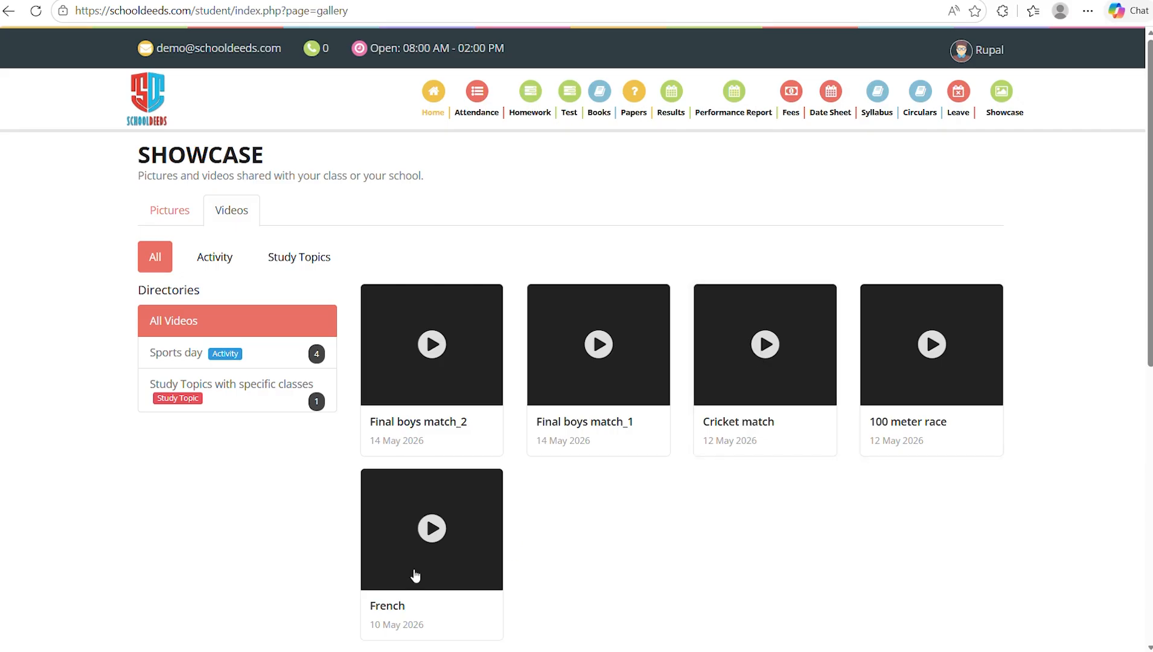
pyautogui.click(431, 344)
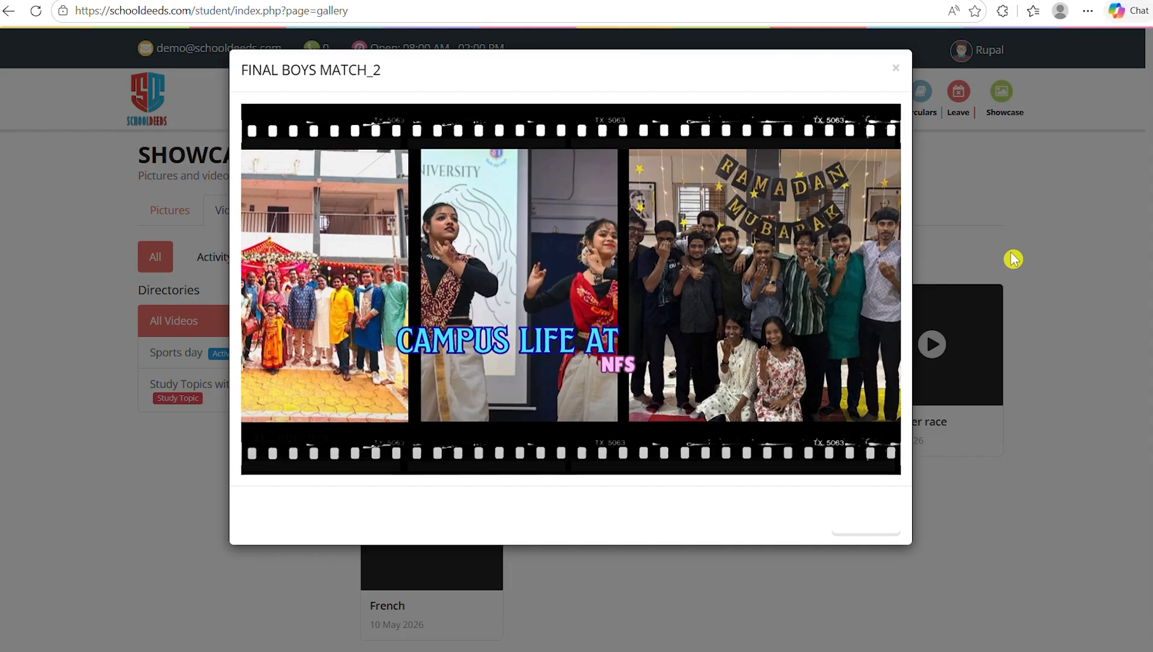
pyautogui.click(1013, 259)
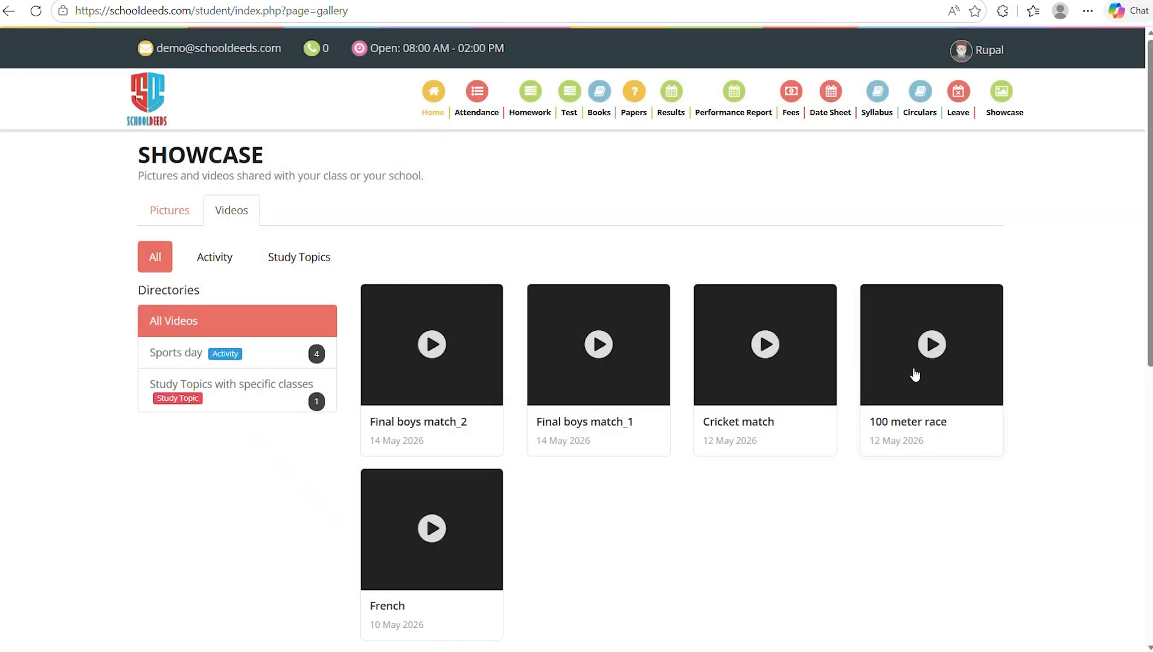
pyautogui.click(635, 380)
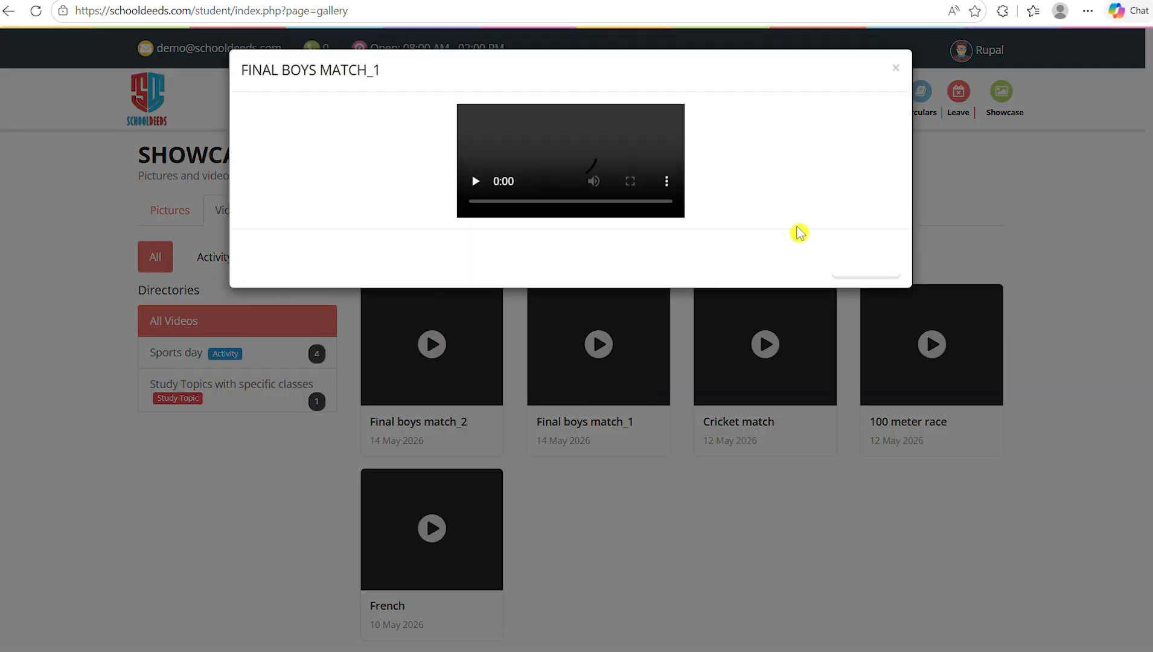